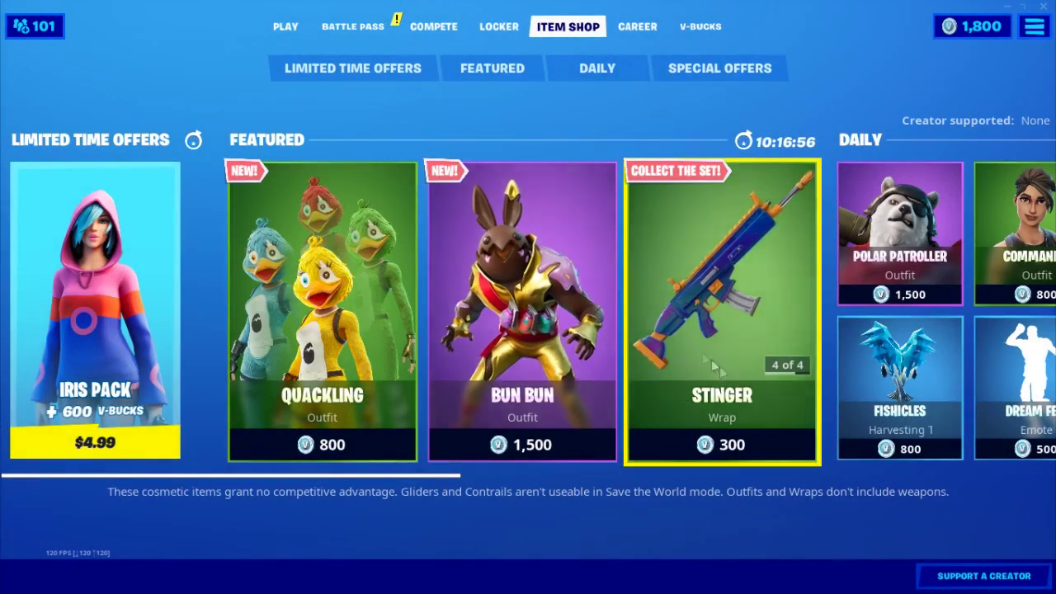
Enter a creator code in Fortnite's Support a Creator prompt and accept it
click(949, 584)
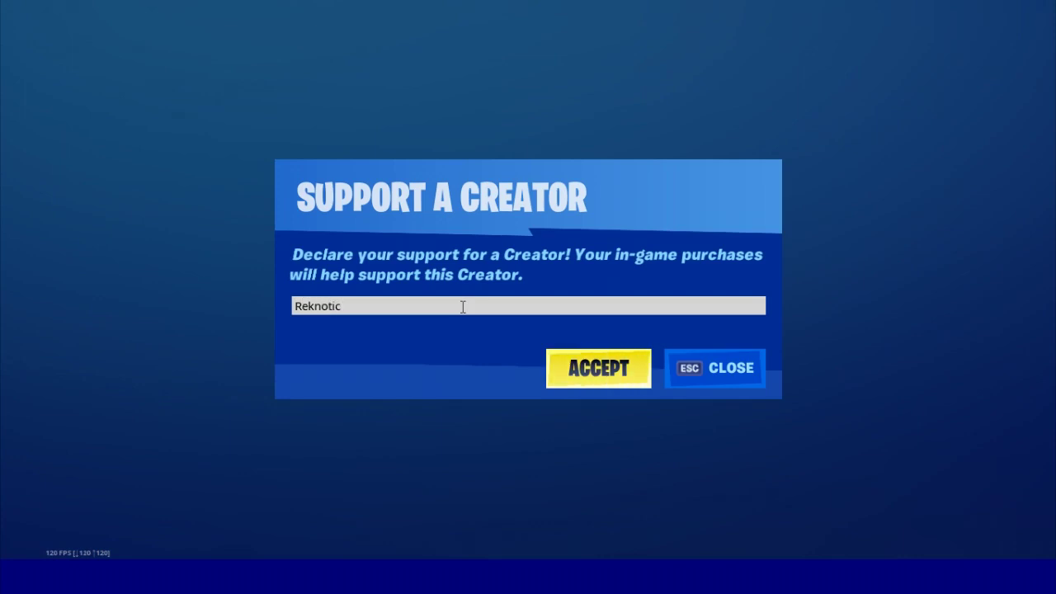
click(593, 373)
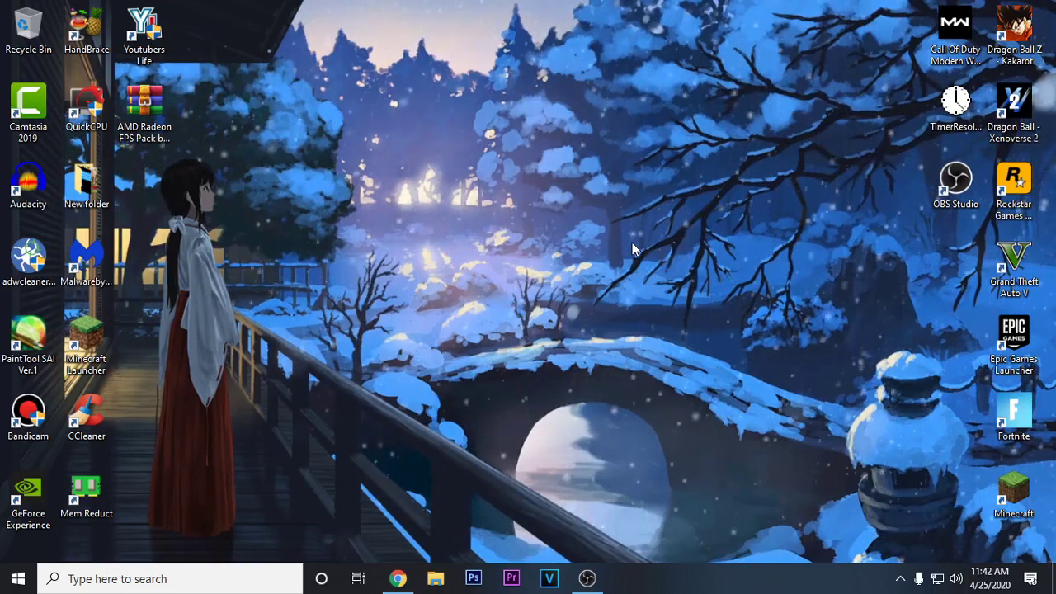
On amd.com, pick Graphics > AMD Radeon R9 Series > R9 300 Series > R9 390 and load its drivers page
click(408, 581)
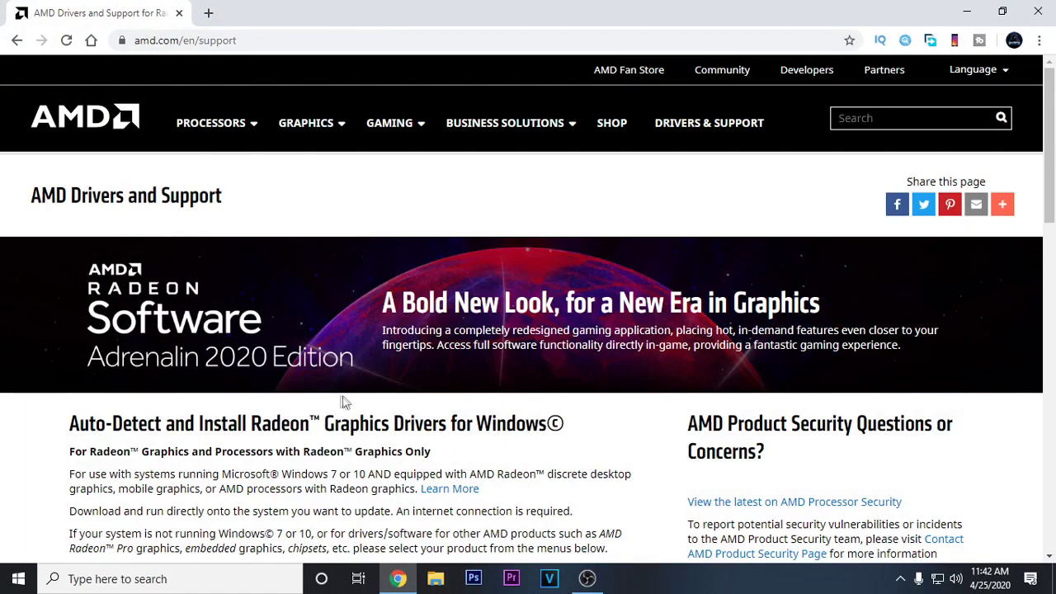
scroll(345, 402, down, 5)
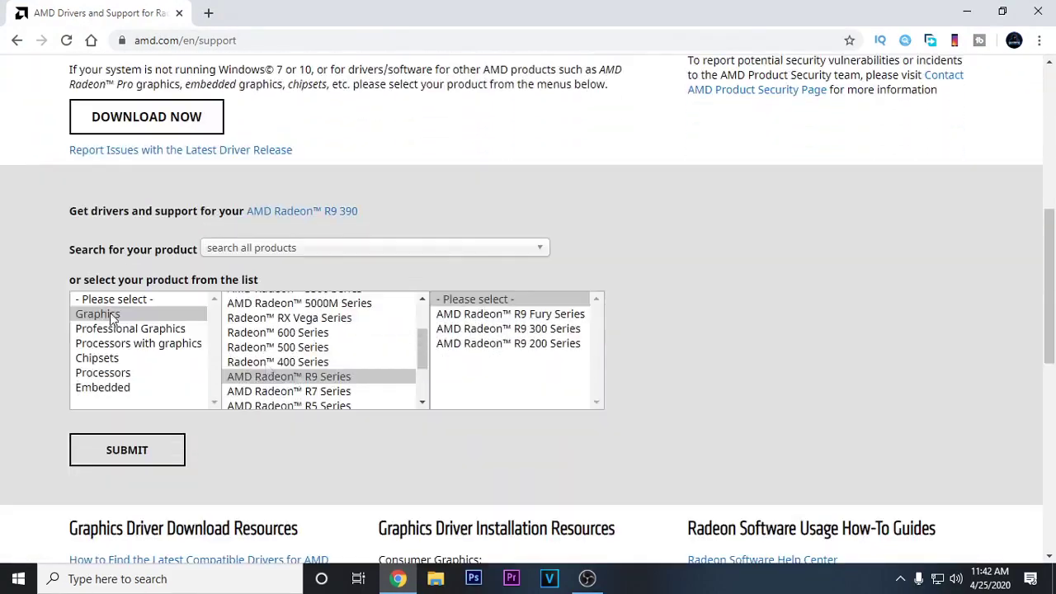
click(113, 318)
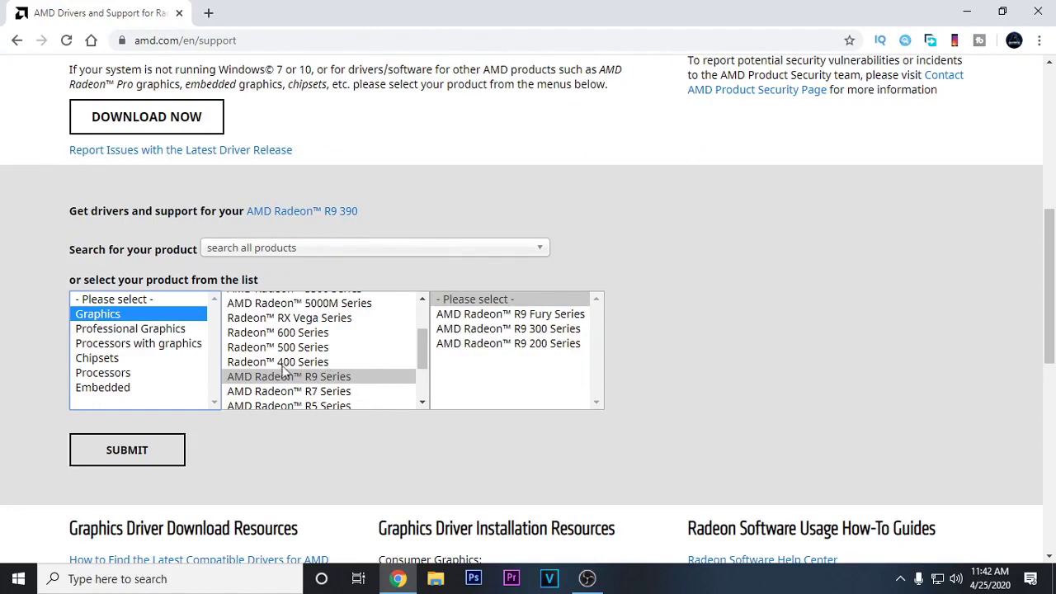
click(364, 378)
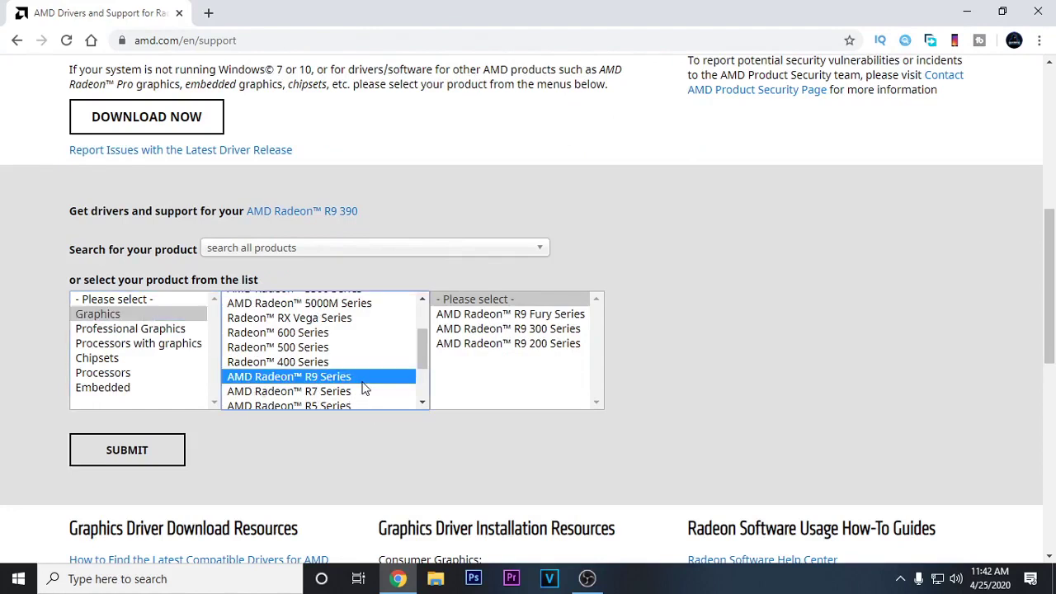
click(543, 330)
click(629, 330)
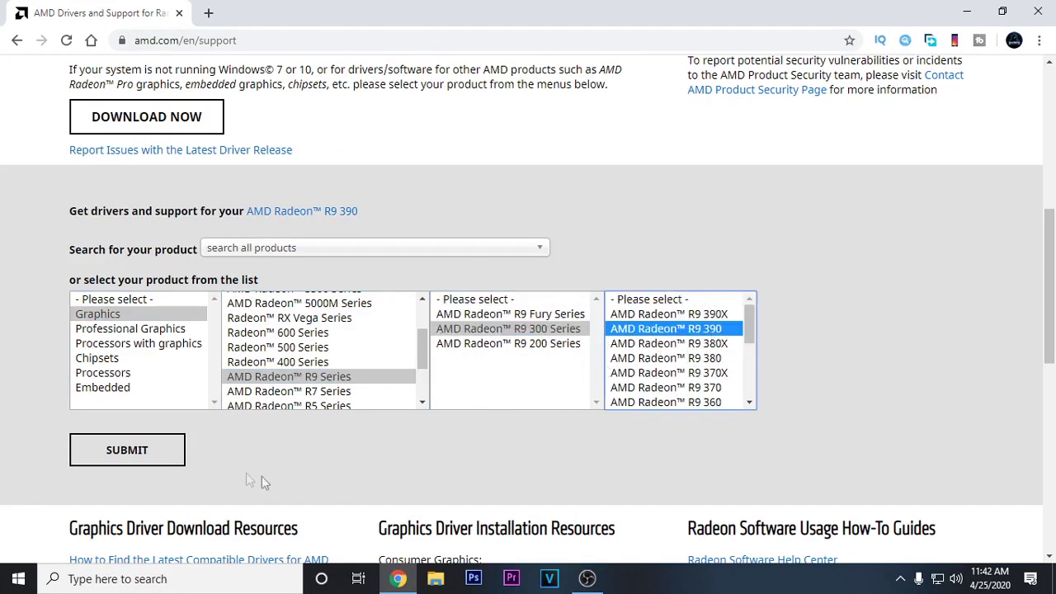
click(125, 450)
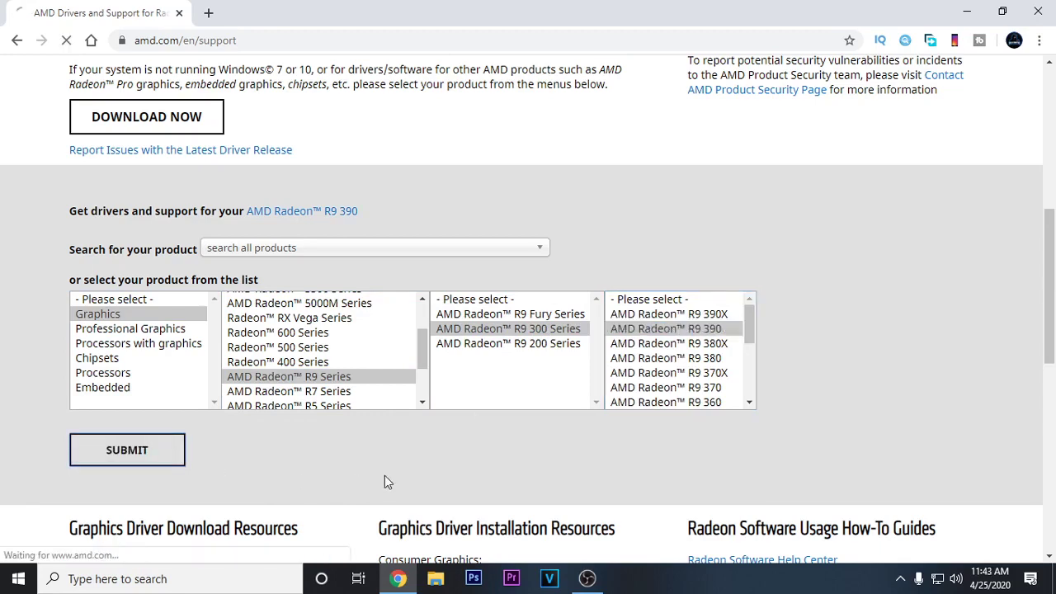
scroll(384, 482, down, 2)
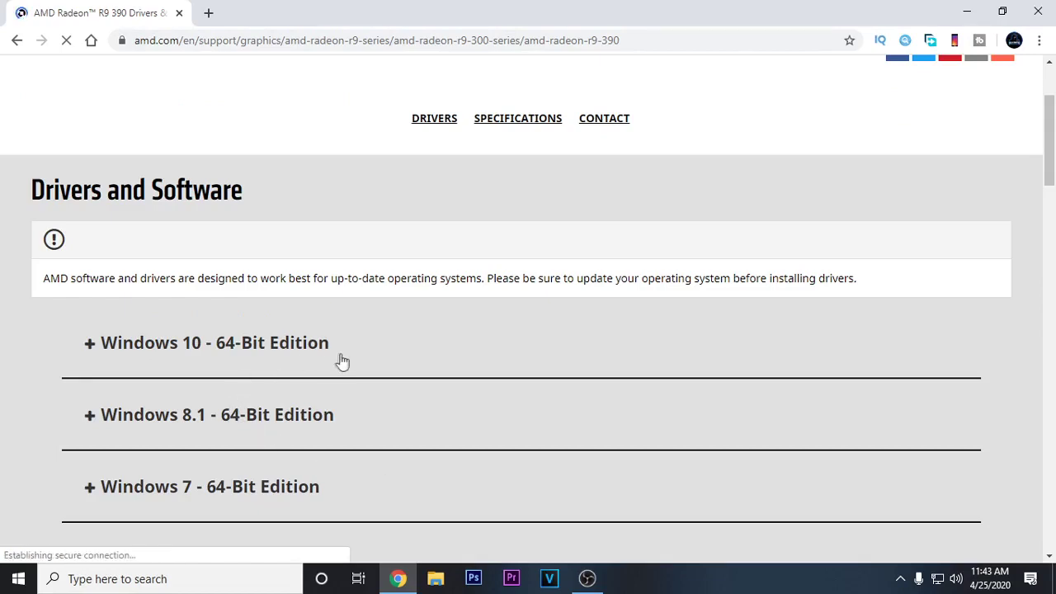
Expand the Windows 10 64-Bit Edition Radeon Software downloads, then close Chrome
scroll(341, 361, down, 3)
scroll(371, 385, up, 4)
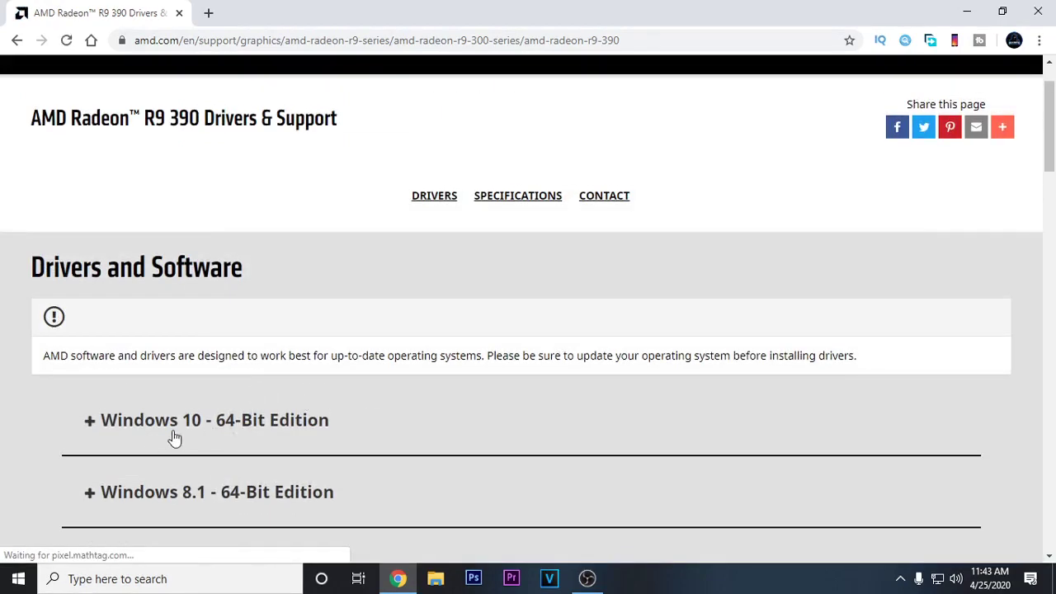
click(203, 435)
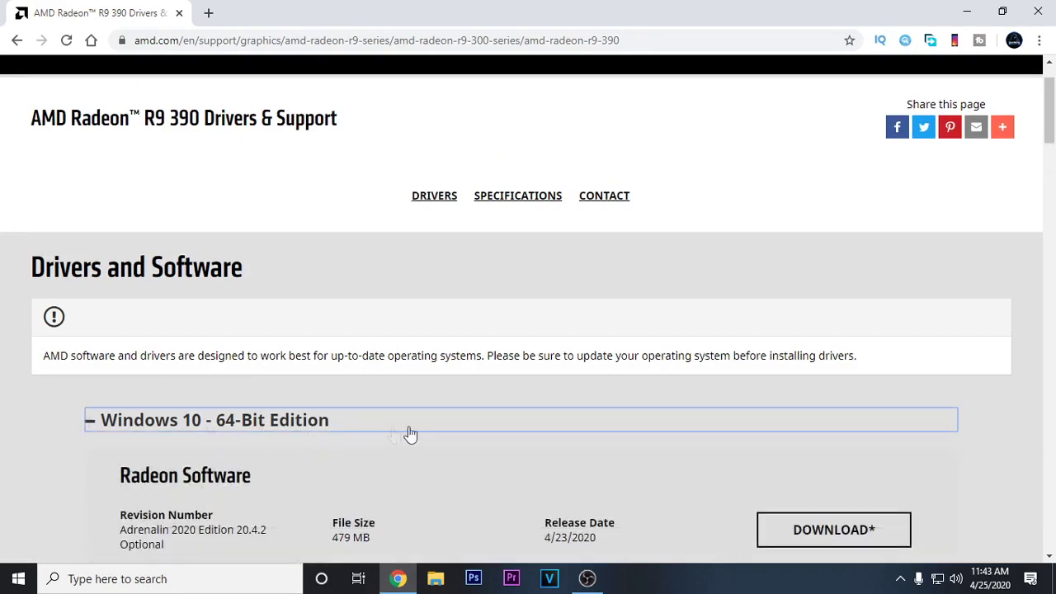
scroll(436, 434, down, 2)
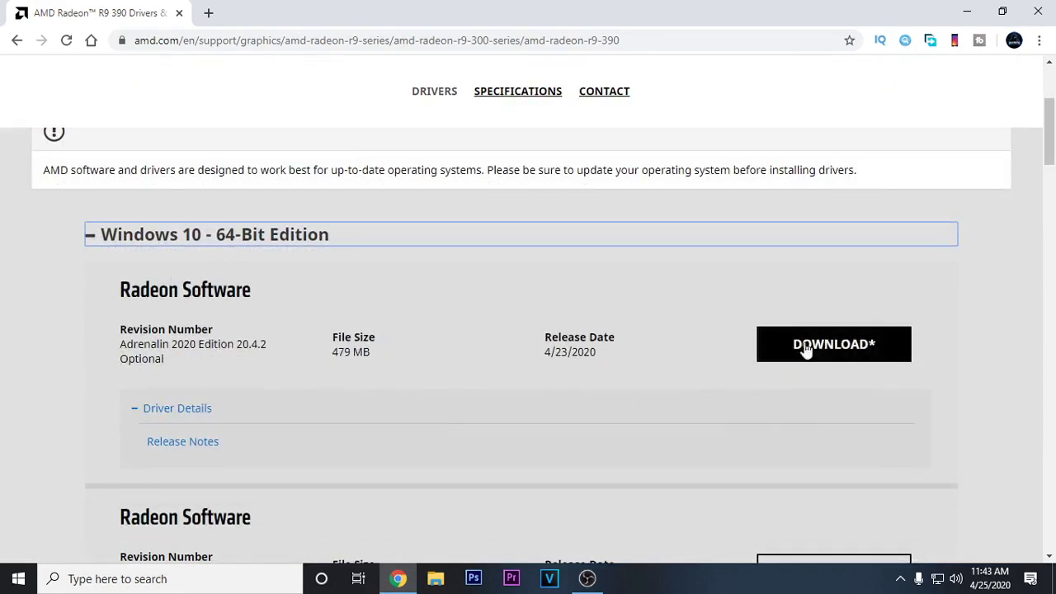
click(1041, 9)
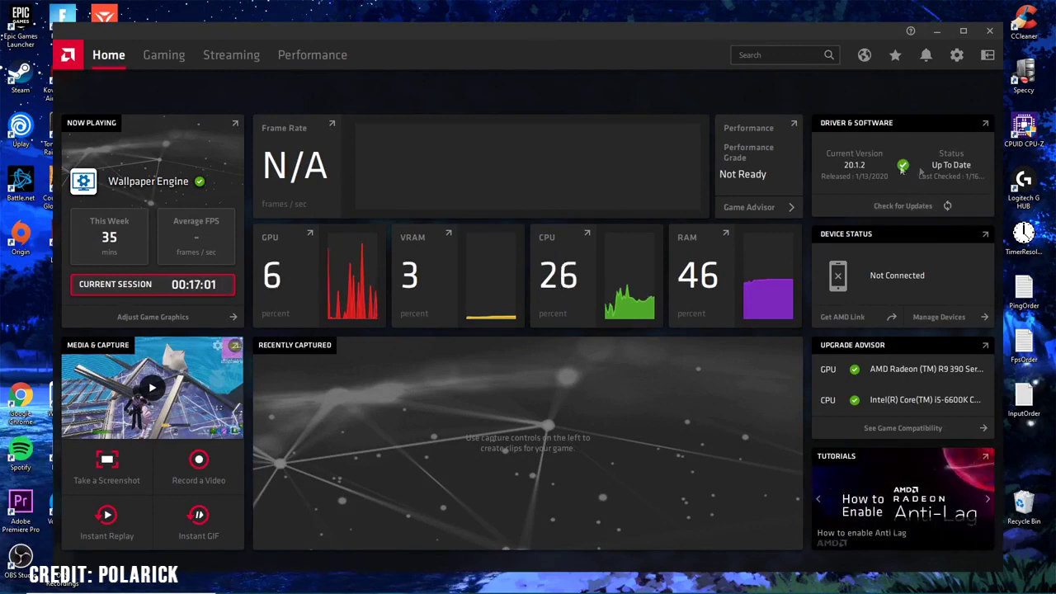
Show the Gaming list of seven installed games and open Fortnite's settings
click(183, 71)
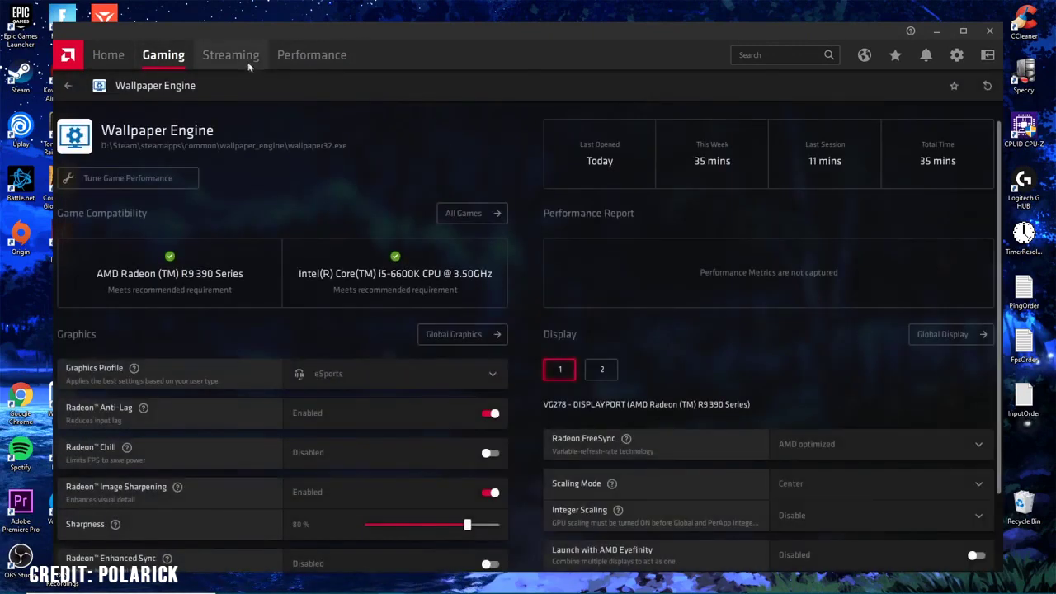
click(183, 64)
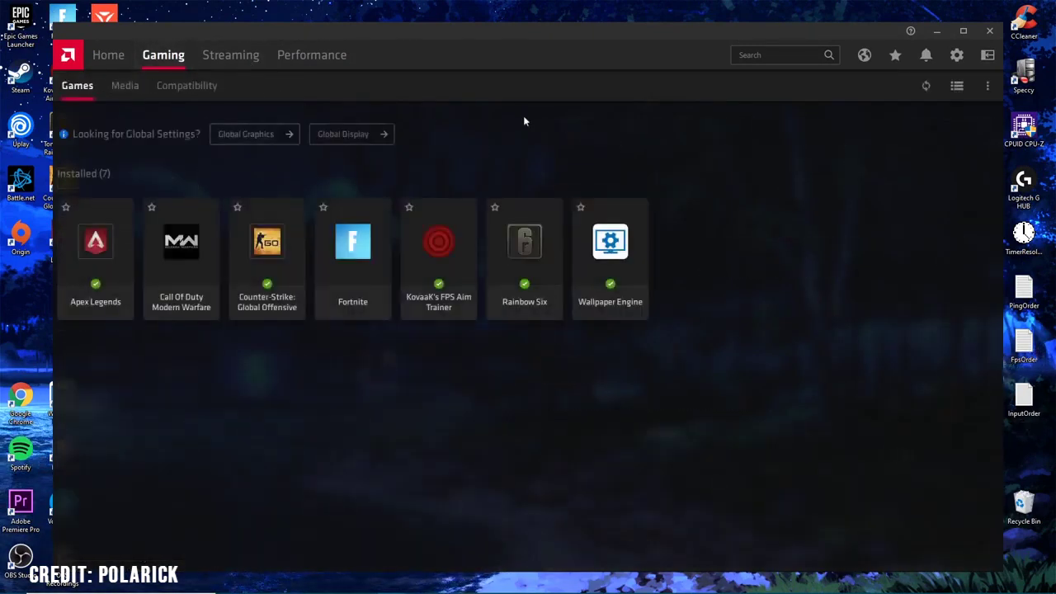
click(364, 252)
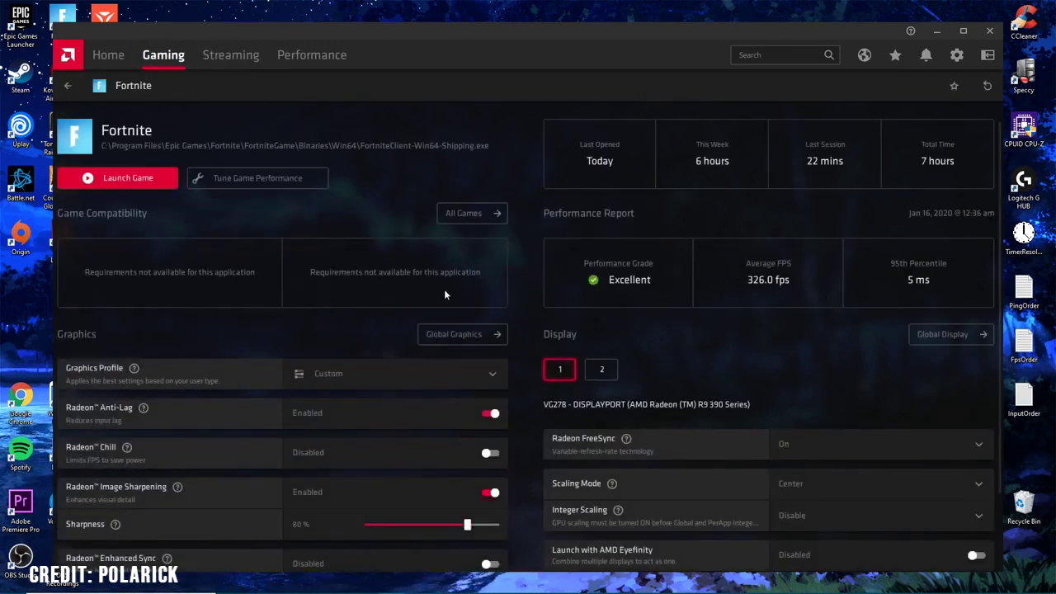
Set Fortnite's Graphics Profile to eSports
scroll(327, 314, down, 1)
click(309, 301)
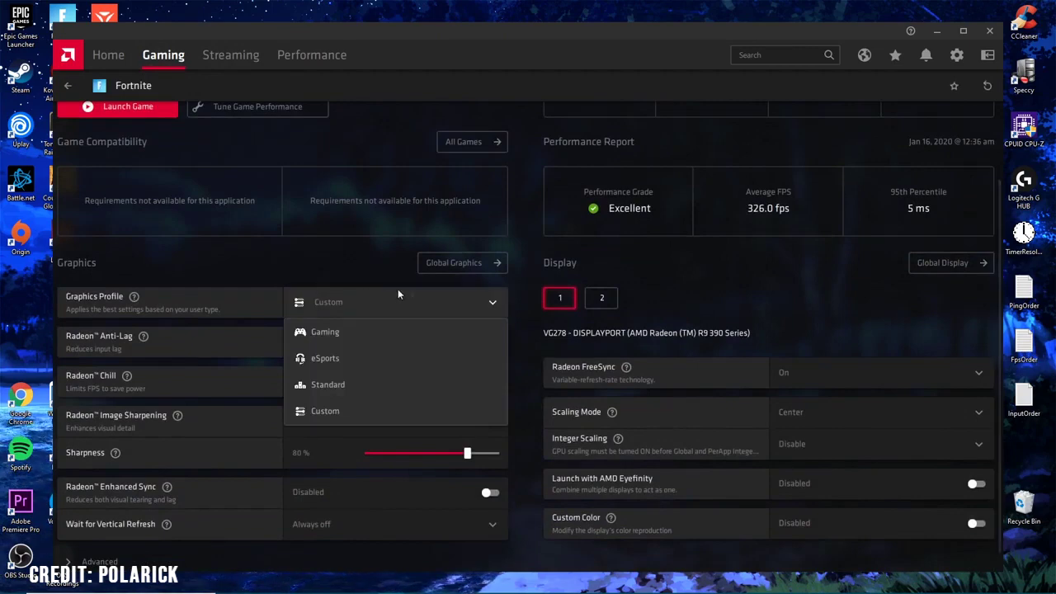
click(361, 302)
click(362, 301)
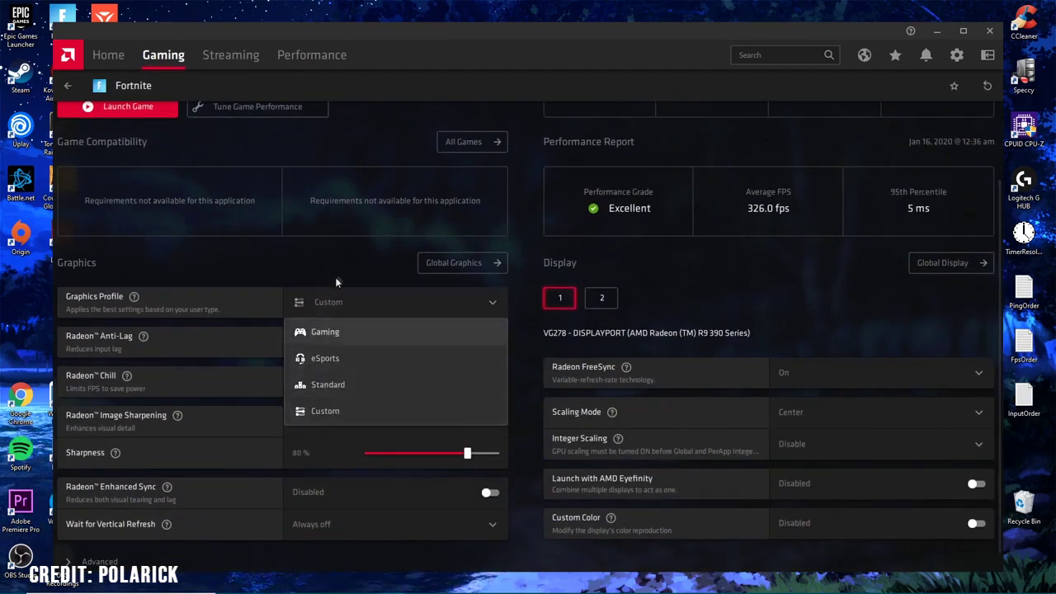
click(363, 302)
click(381, 299)
click(341, 352)
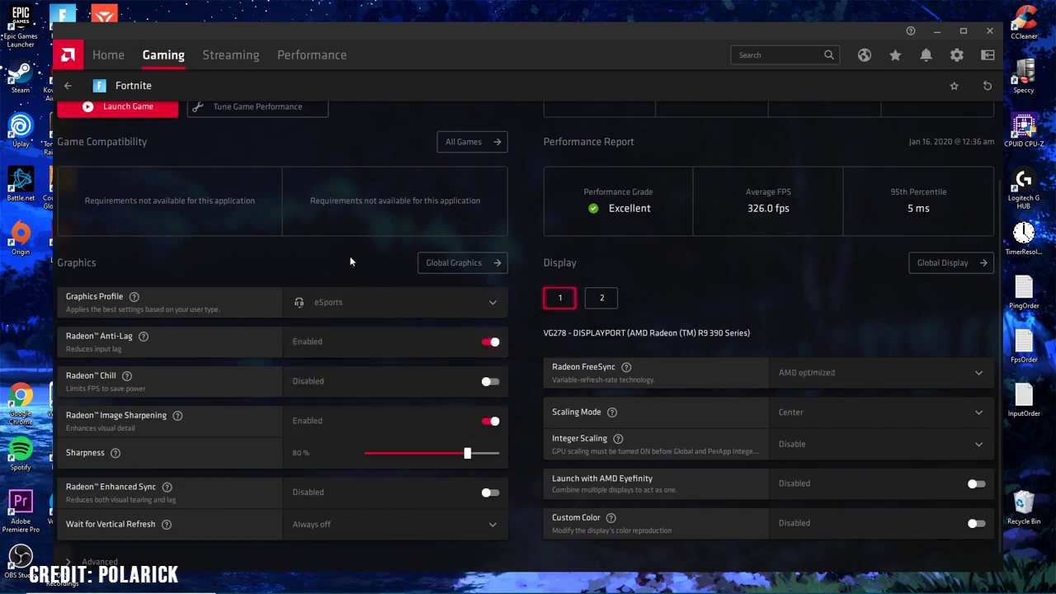
click(362, 305)
click(347, 362)
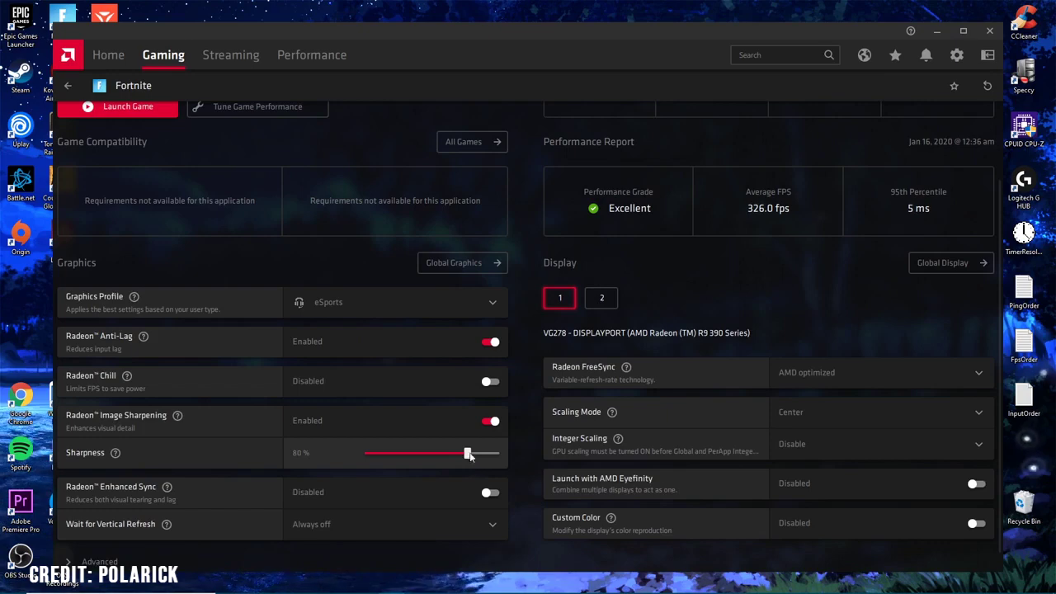
Keep Wait for Vertical Refresh at Always off and Radeon FreeSync at AMD optimized
scroll(495, 473, down, 1)
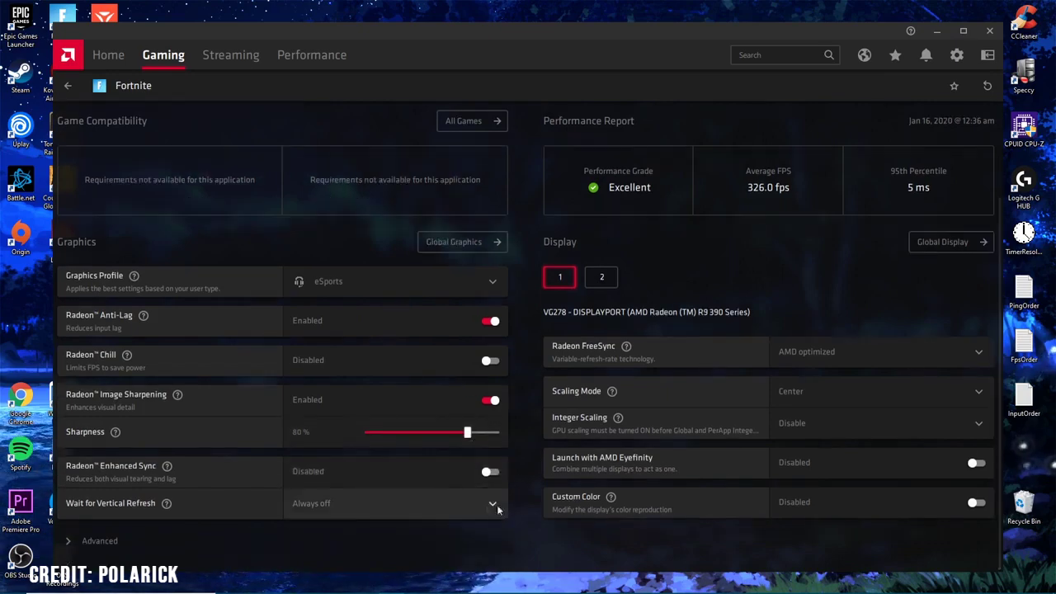
click(311, 502)
click(383, 477)
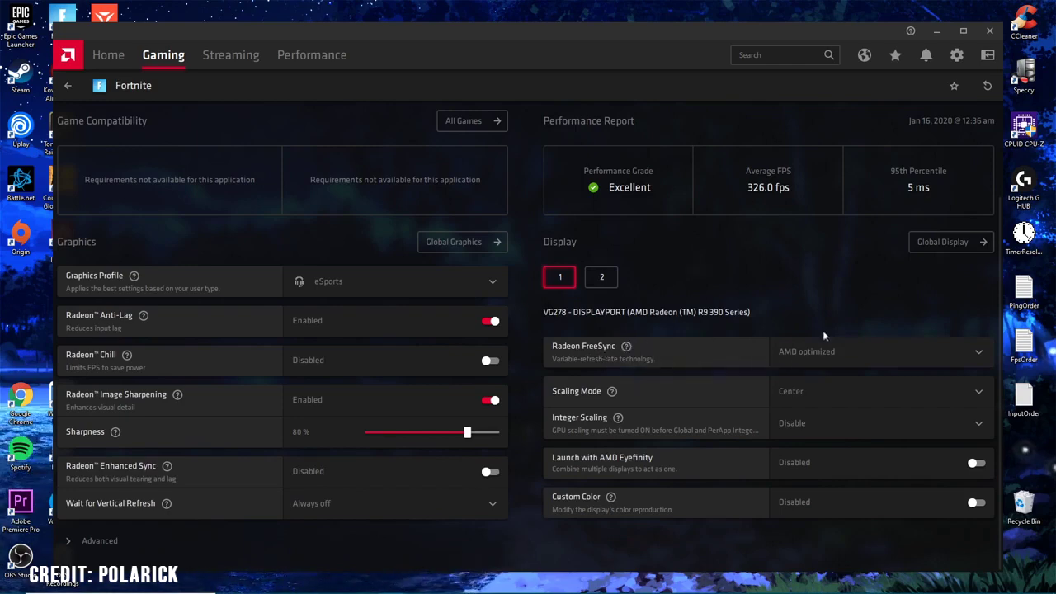
click(830, 351)
click(833, 379)
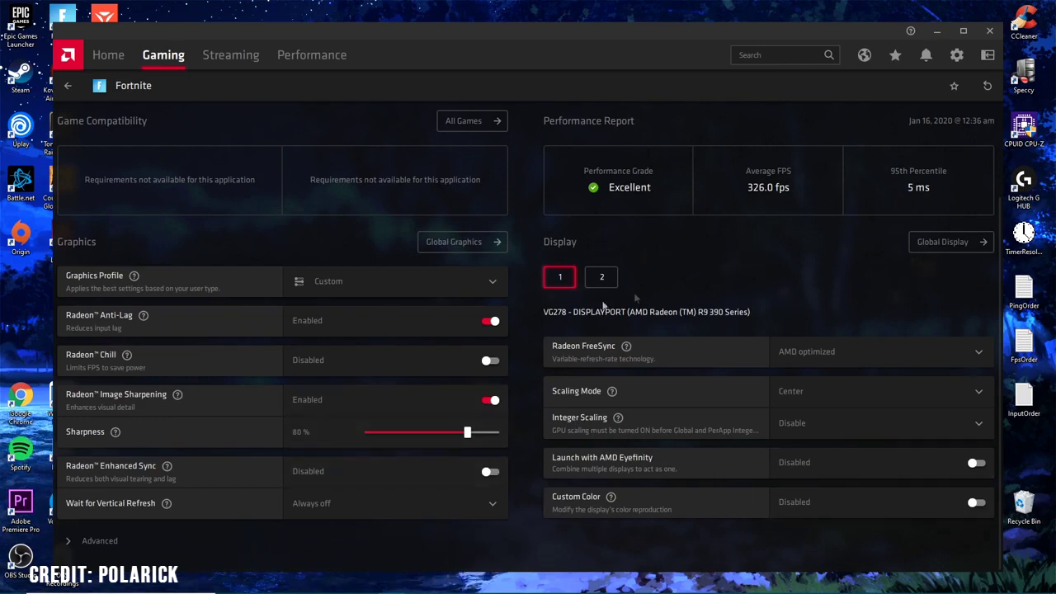
In Advanced settings, keep anti-aliasing at Override application settings, 2X, Multisampling, Morphological off
click(87, 541)
scroll(232, 481, down, 5)
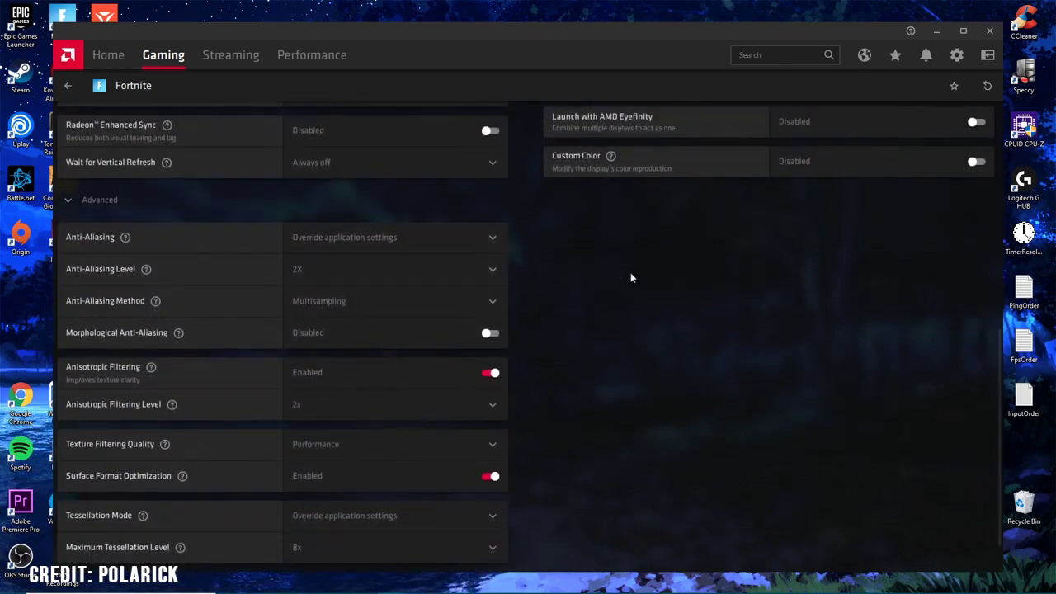
click(399, 239)
click(358, 318)
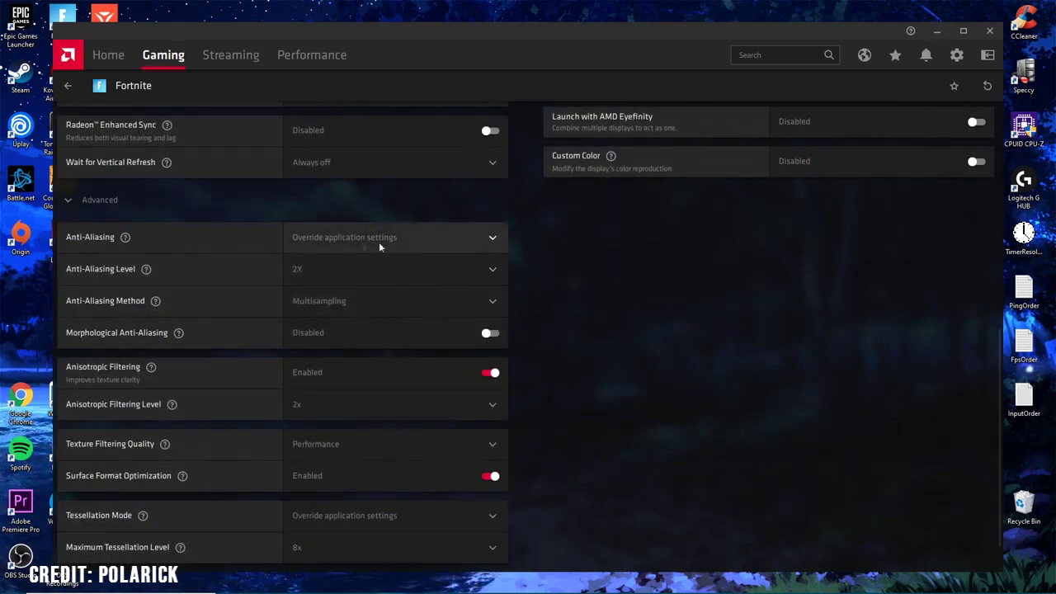
click(352, 272)
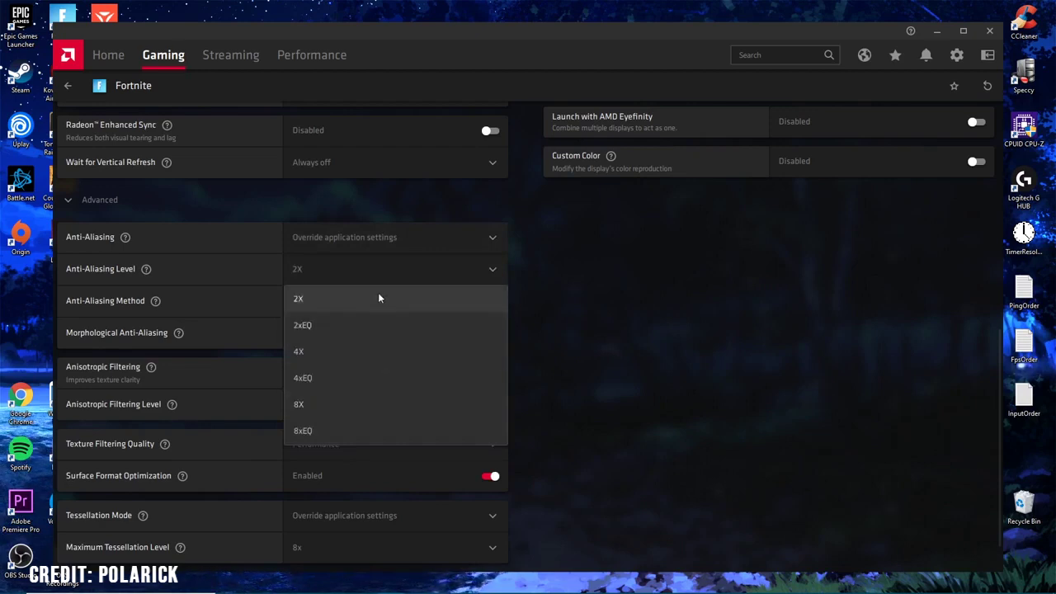
click(312, 301)
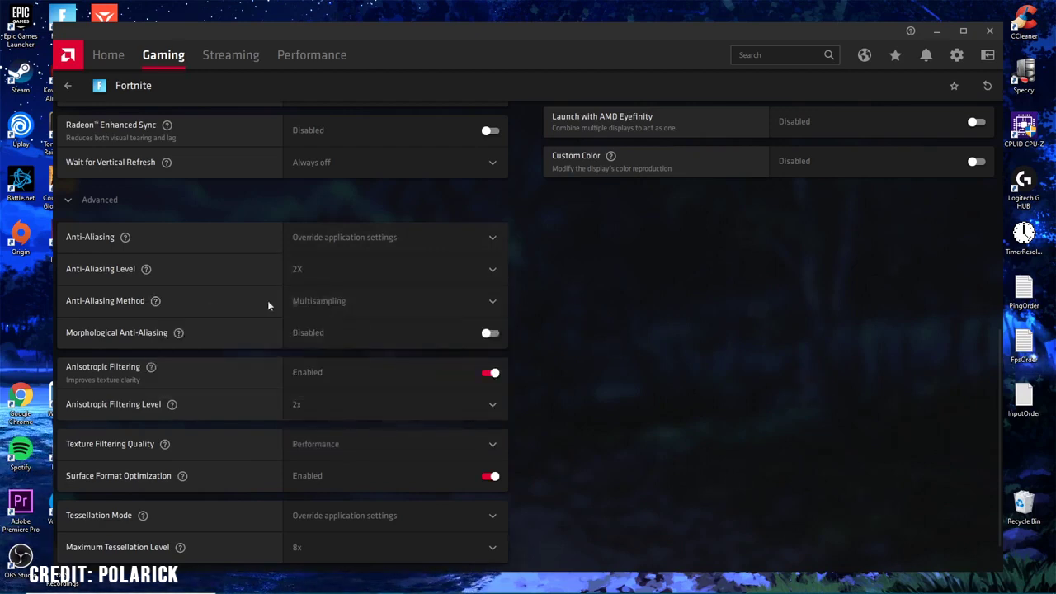
click(336, 300)
click(356, 333)
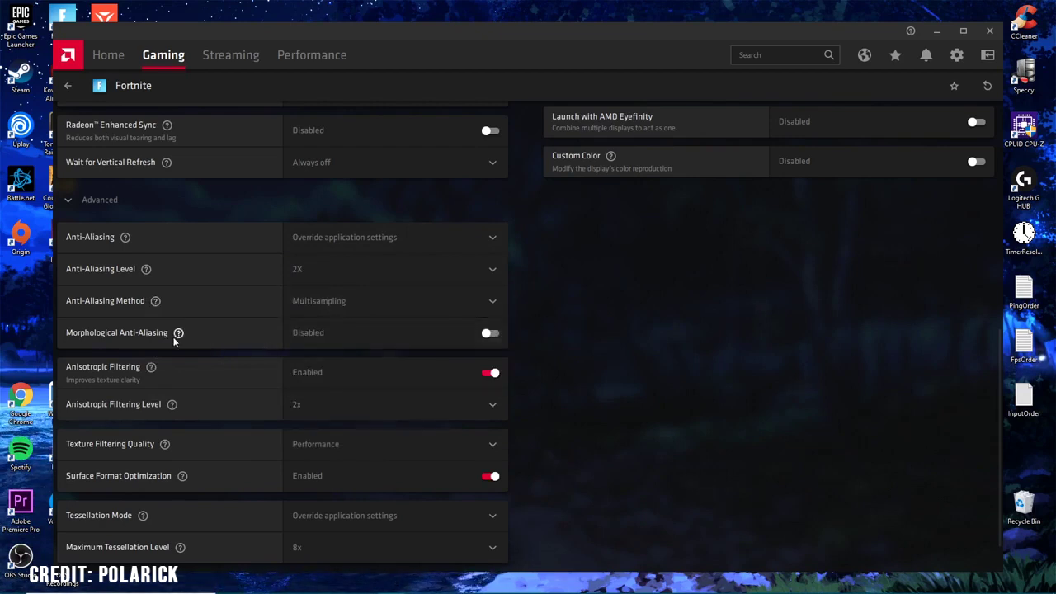
click(325, 334)
click(394, 340)
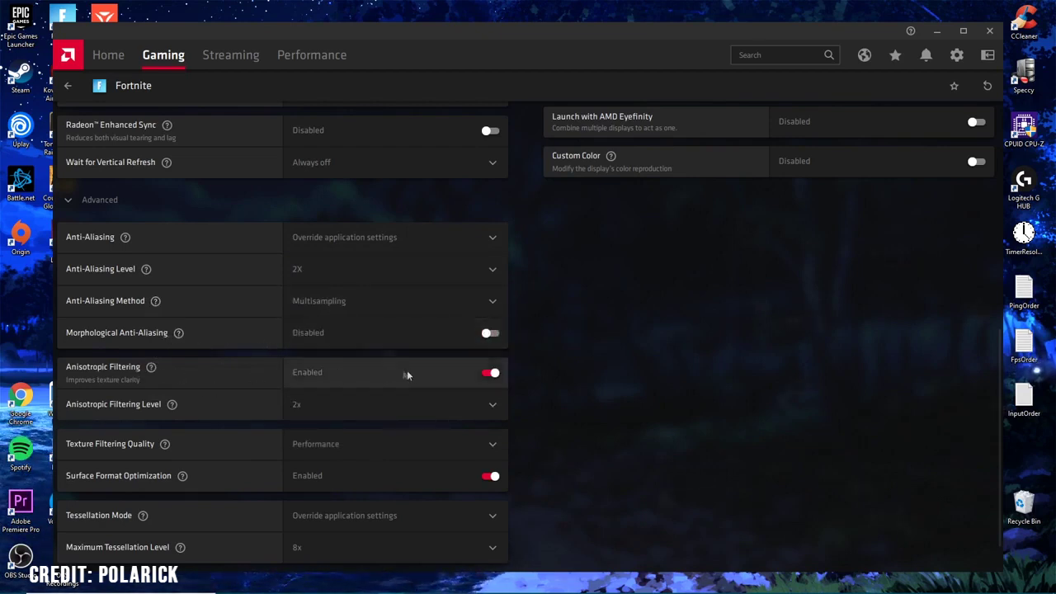
Keep anisotropic filtering at 2x and texture filtering quality at Performance
click(322, 405)
click(330, 434)
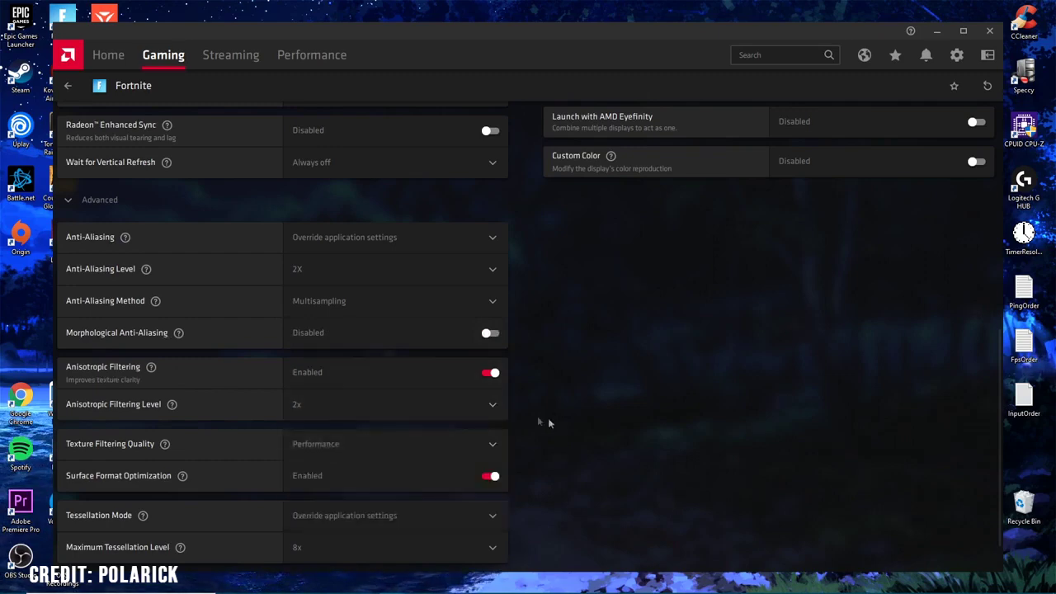
scroll(537, 416, down, 1)
click(338, 395)
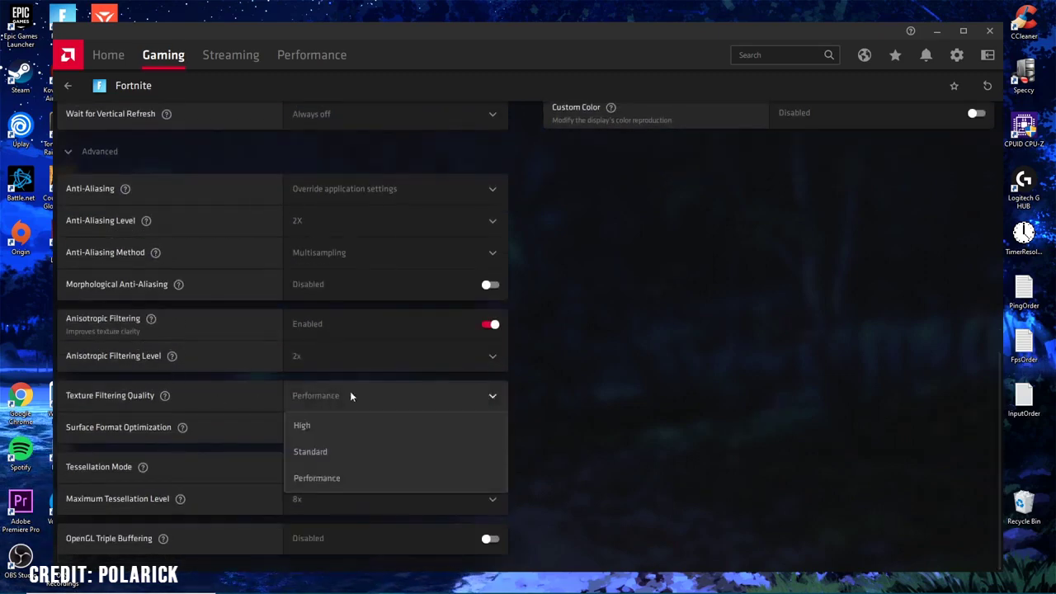
click(453, 404)
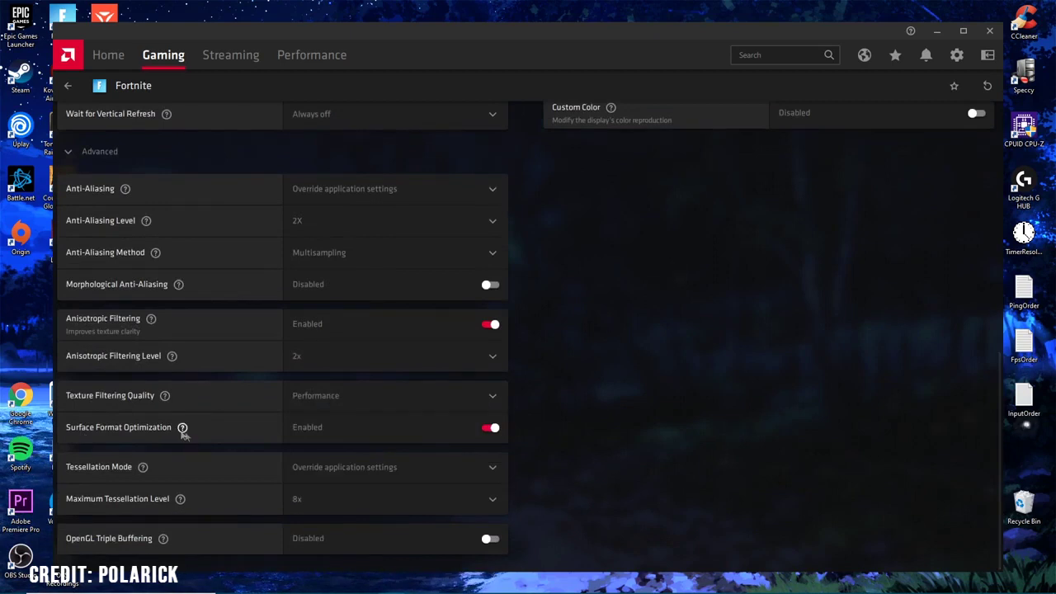
Override tessellation with maximum level 8x, then go back to the games list
mouse_move(183, 429)
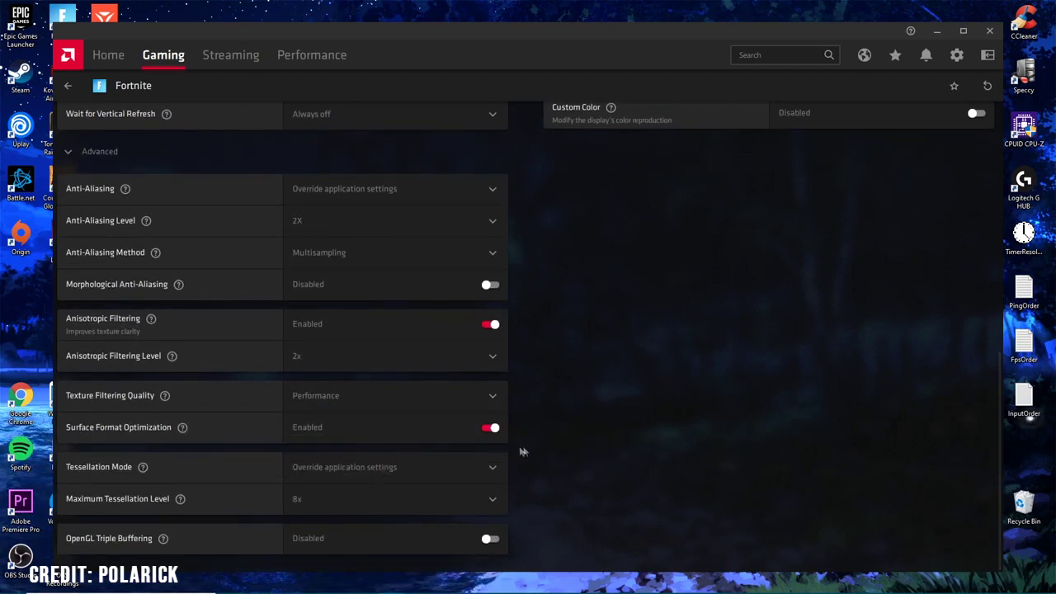
click(388, 468)
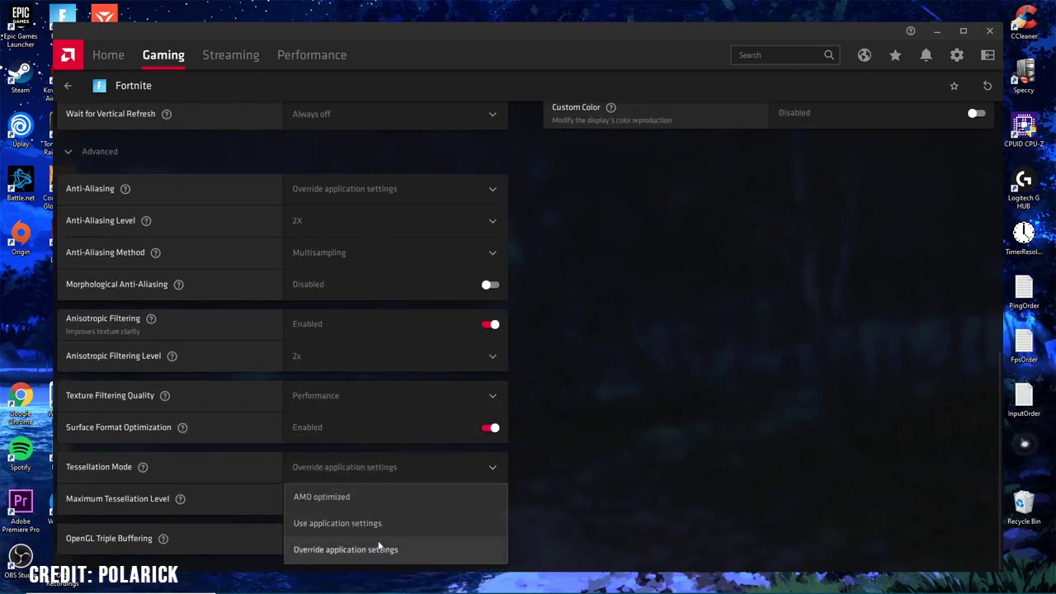
click(365, 545)
click(360, 502)
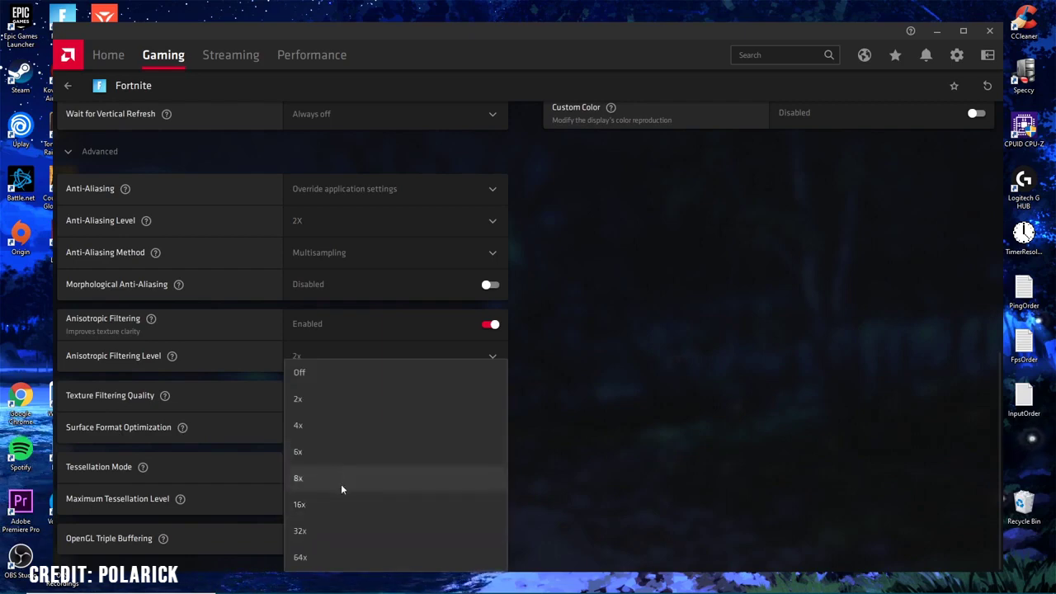
click(341, 482)
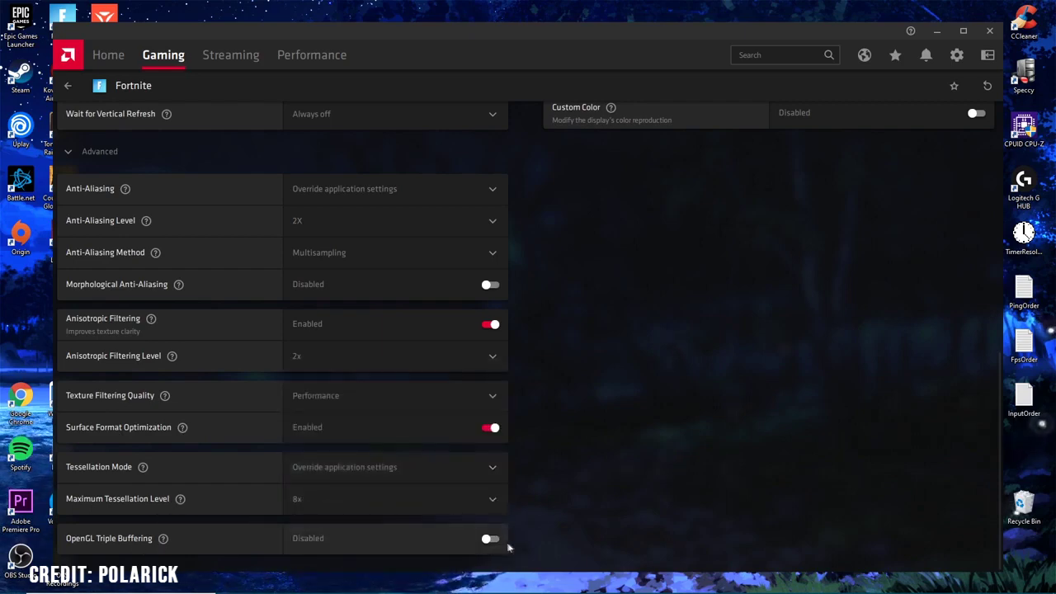
scroll(539, 533, up, 3)
scroll(538, 533, up, 5)
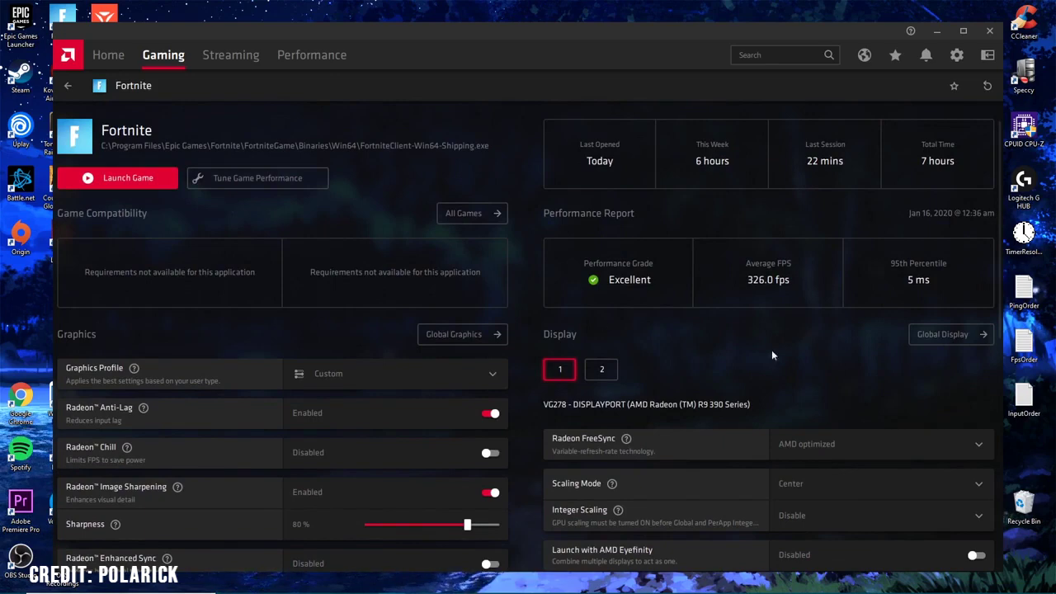
click(66, 86)
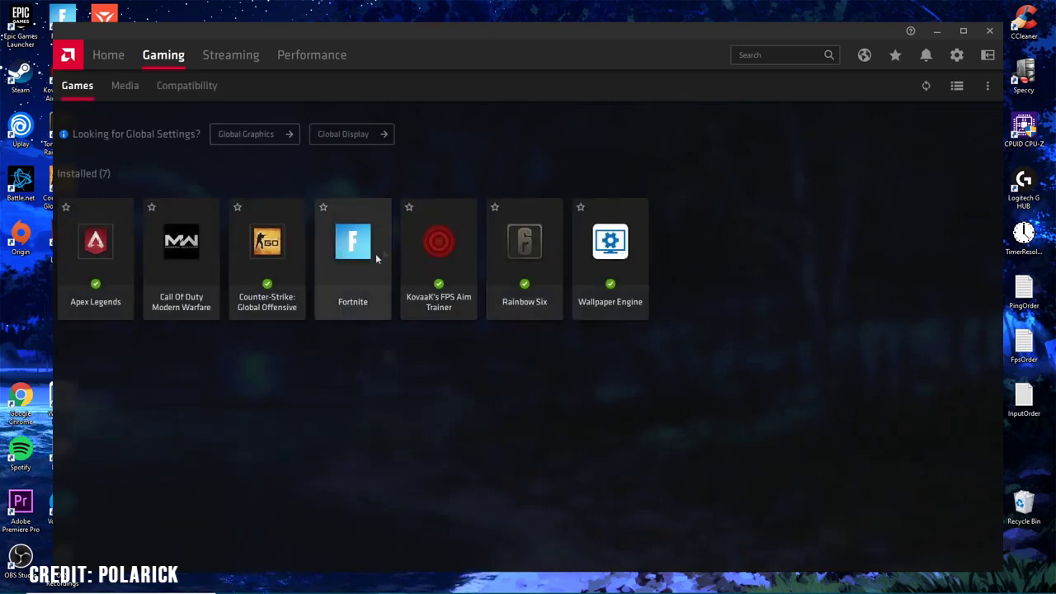
From Fortnite's page, add a Fortnite game profile on the Performance Tuning page
click(355, 243)
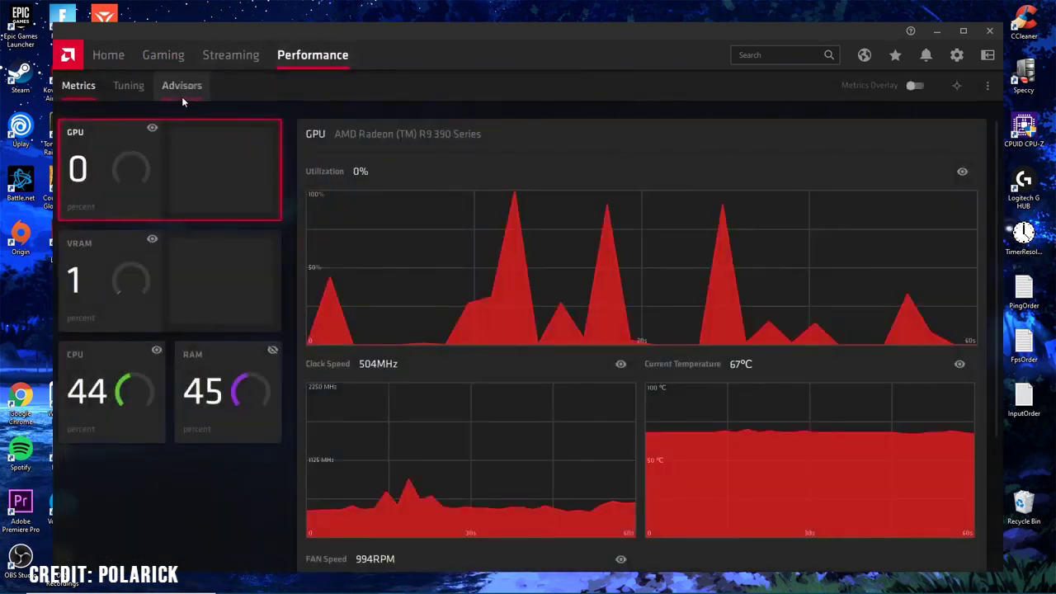
click(181, 86)
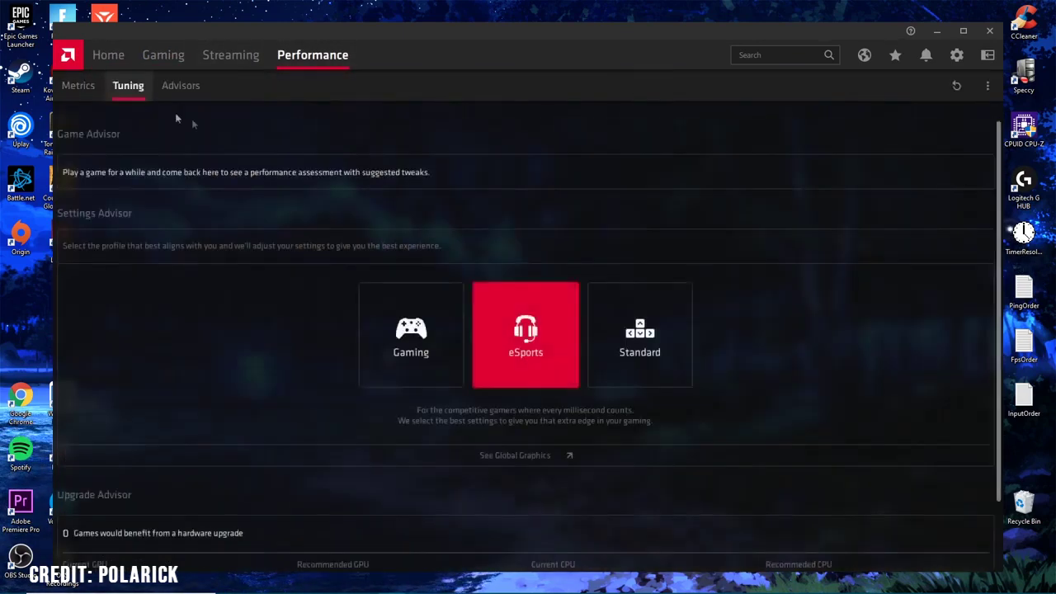
click(926, 137)
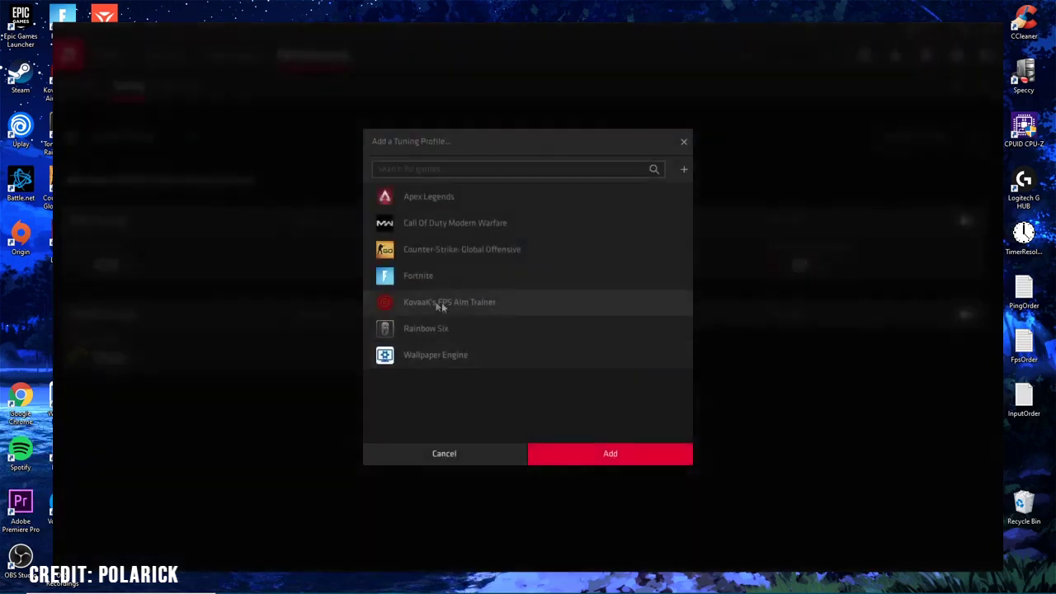
click(448, 279)
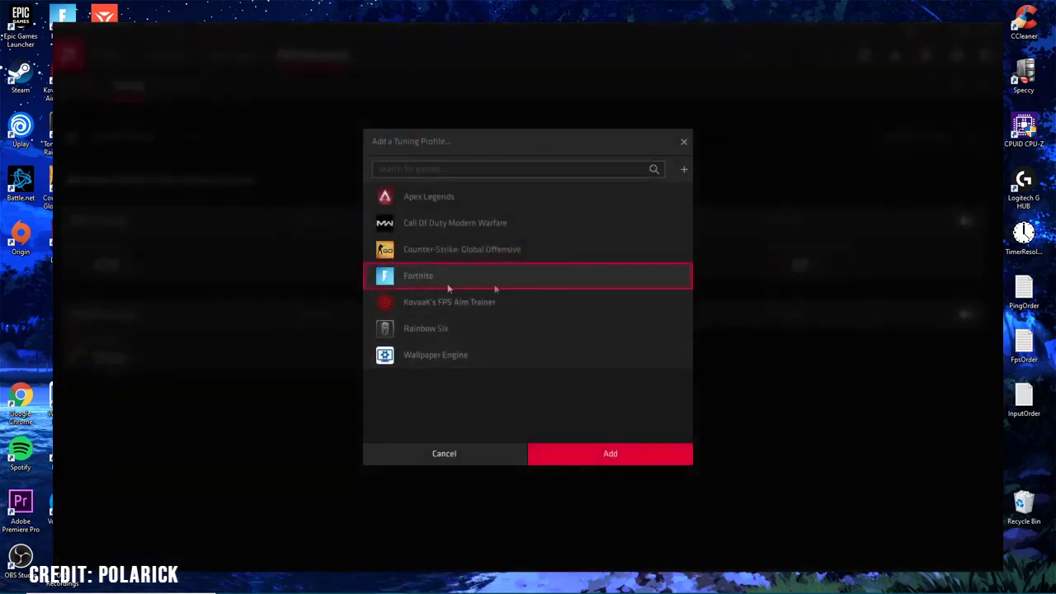
click(605, 452)
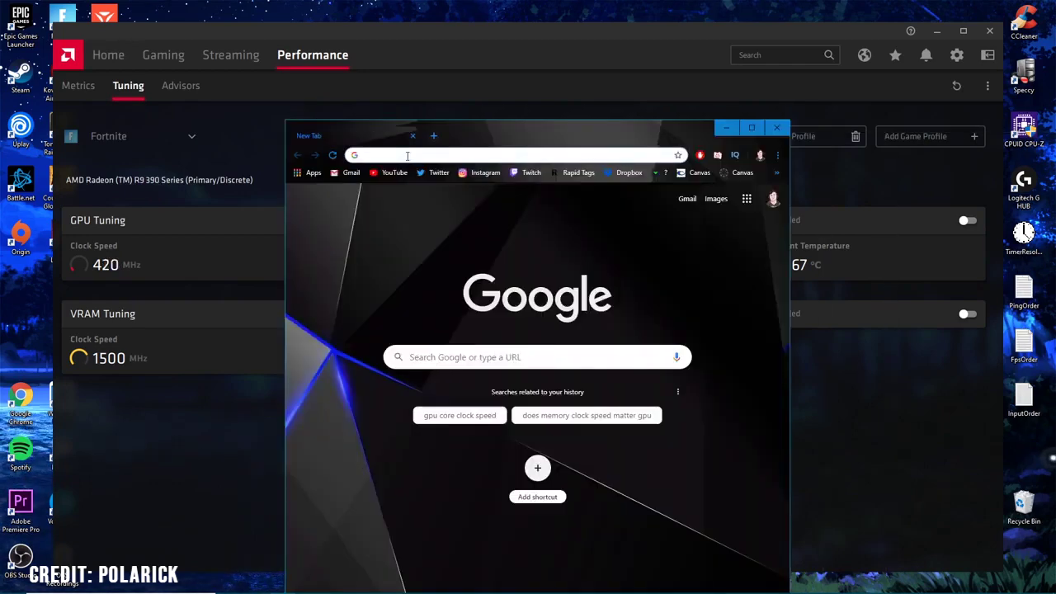
Search Google for the R9 390 max temperature, note the 94C limit, and close Chrome
text(amd radeon)
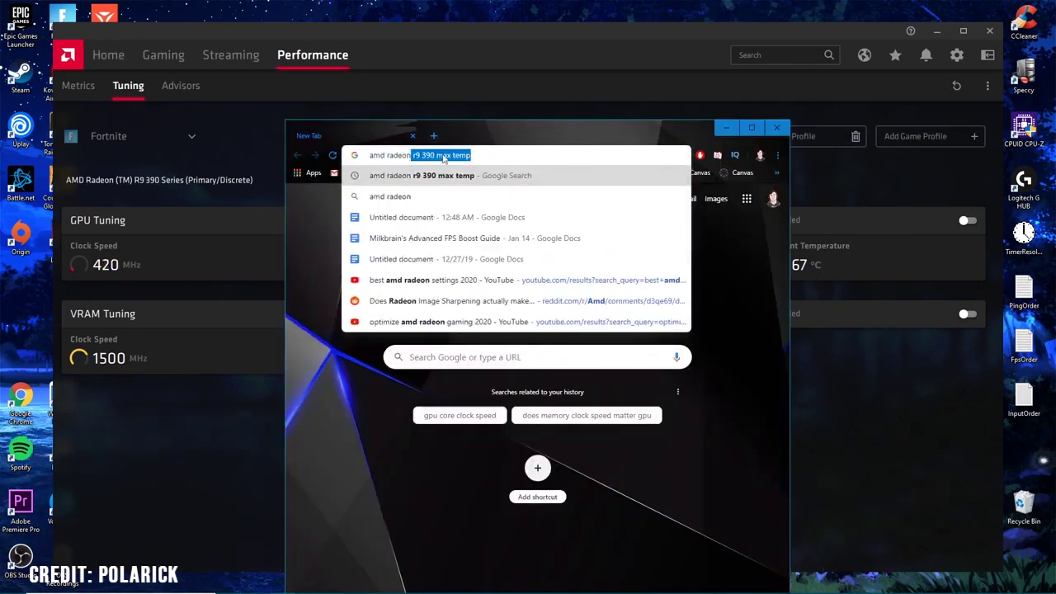
key(Return)
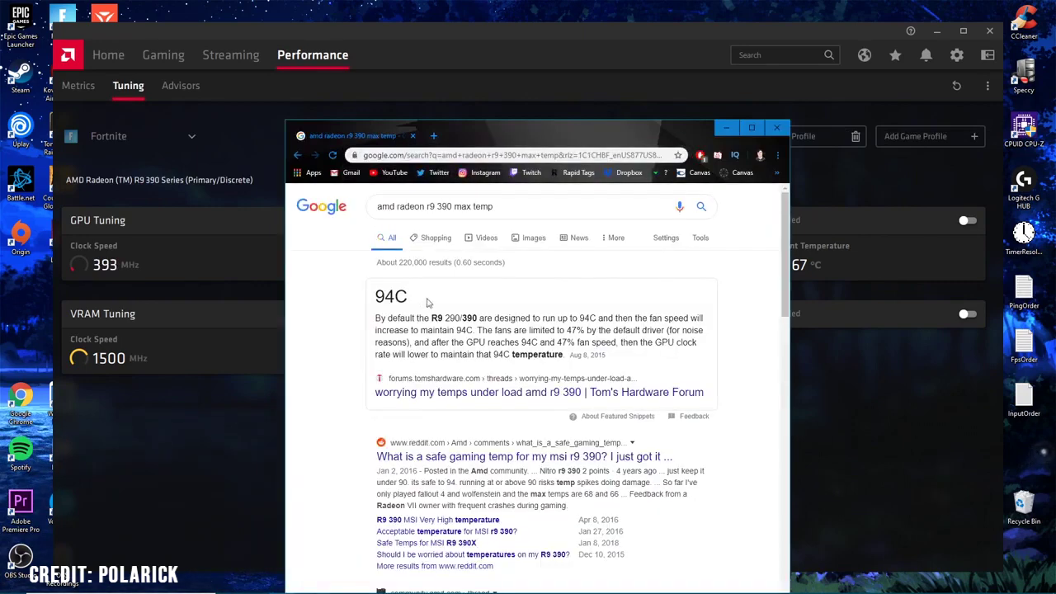
drag(404, 307, 376, 302)
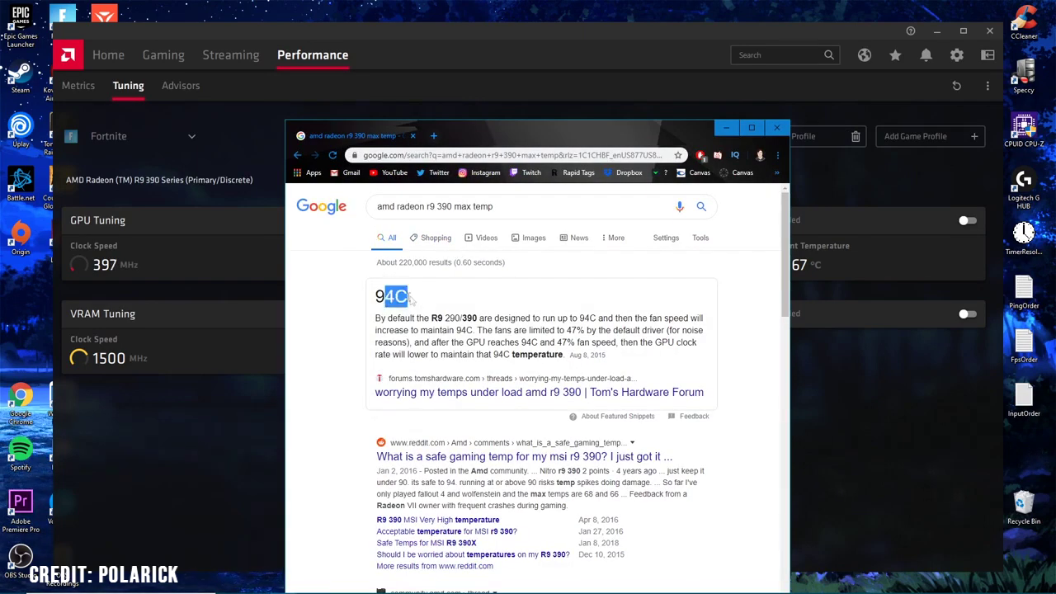
click(376, 304)
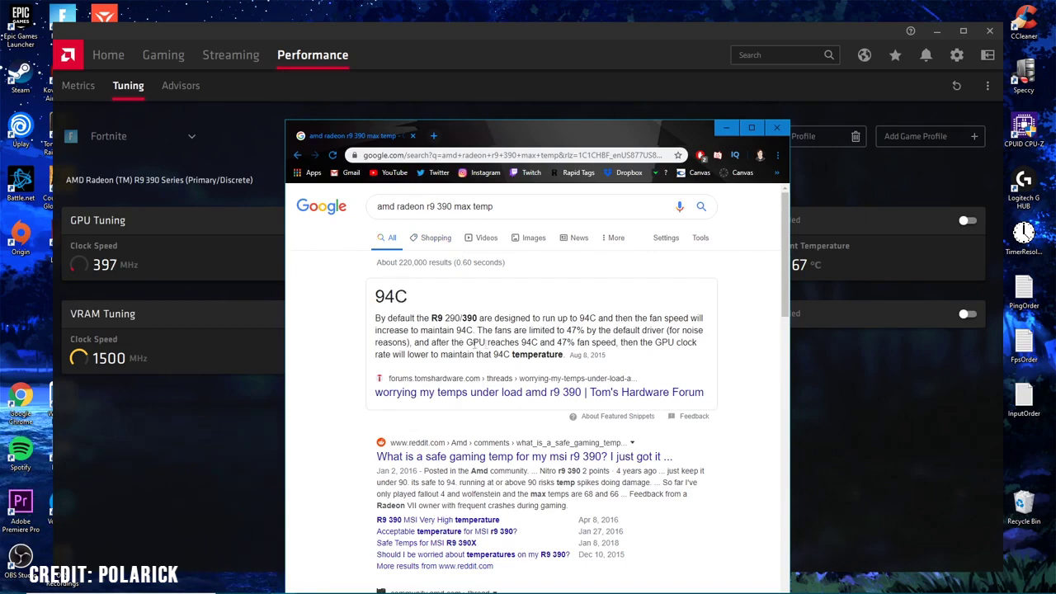
drag(532, 138, 501, 114)
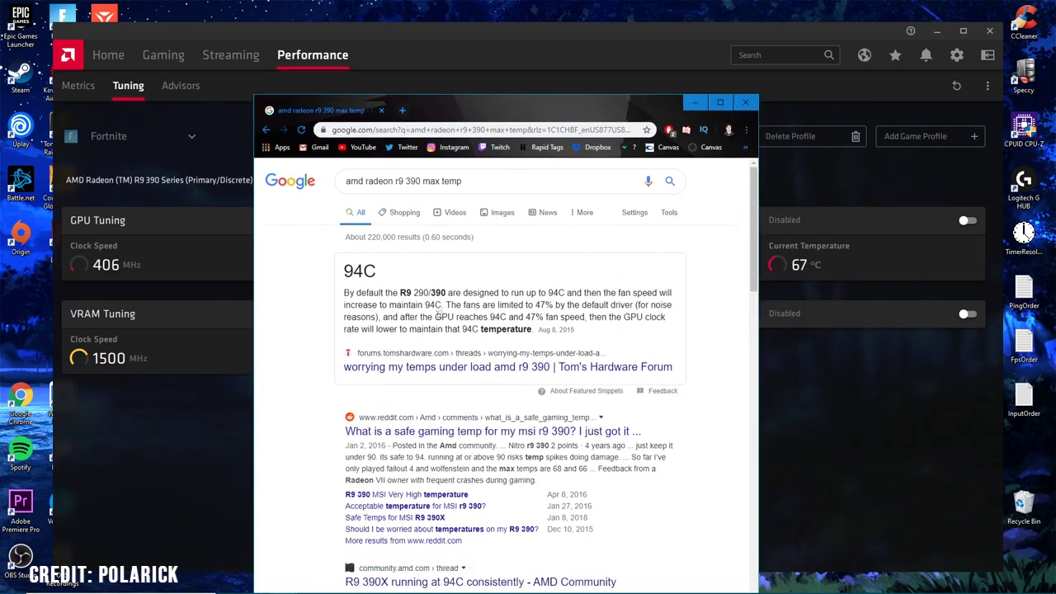
drag(439, 315, 344, 293)
click(344, 293)
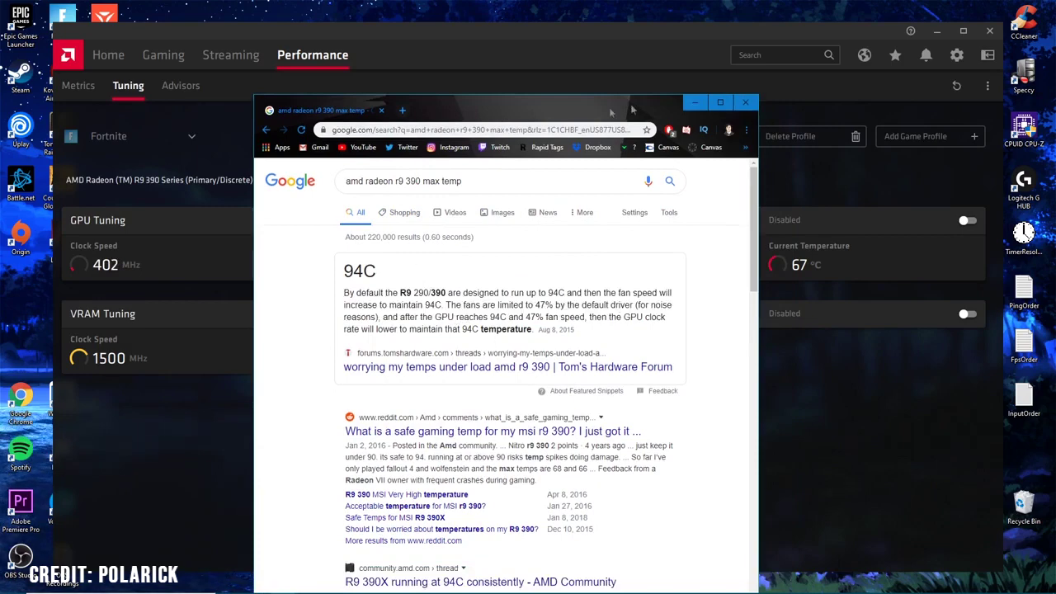
drag(632, 108, 615, 94)
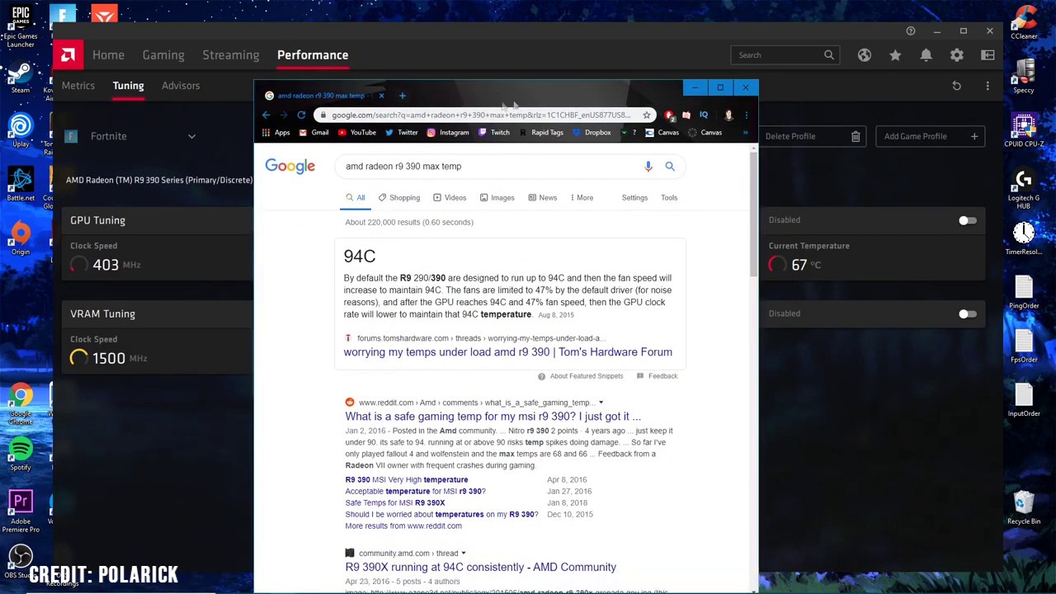
click(746, 86)
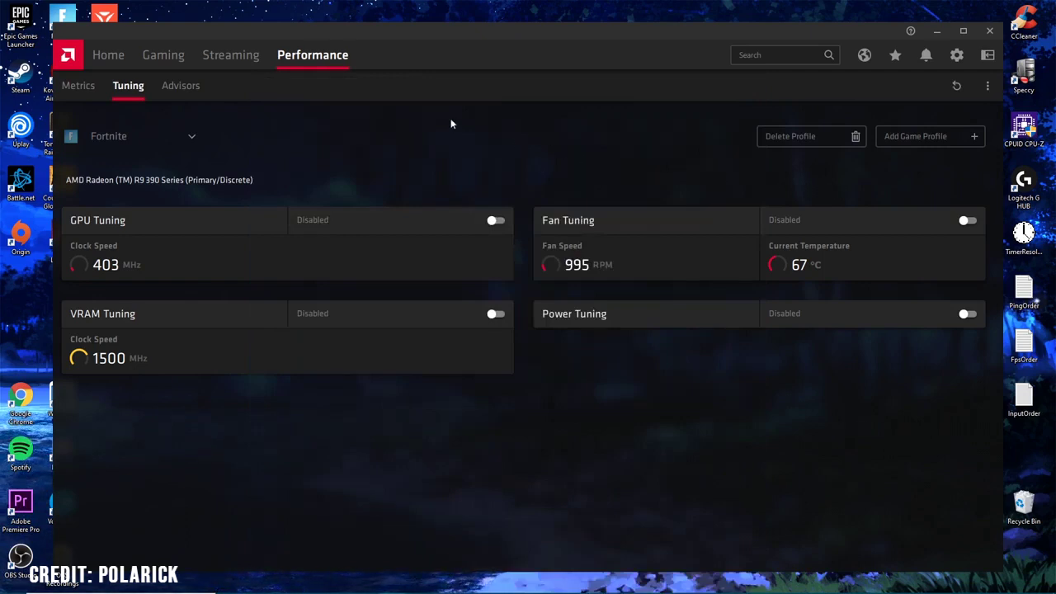
Turn on Power Tuning, drag the power limit to +50%, and apply the changes
click(935, 313)
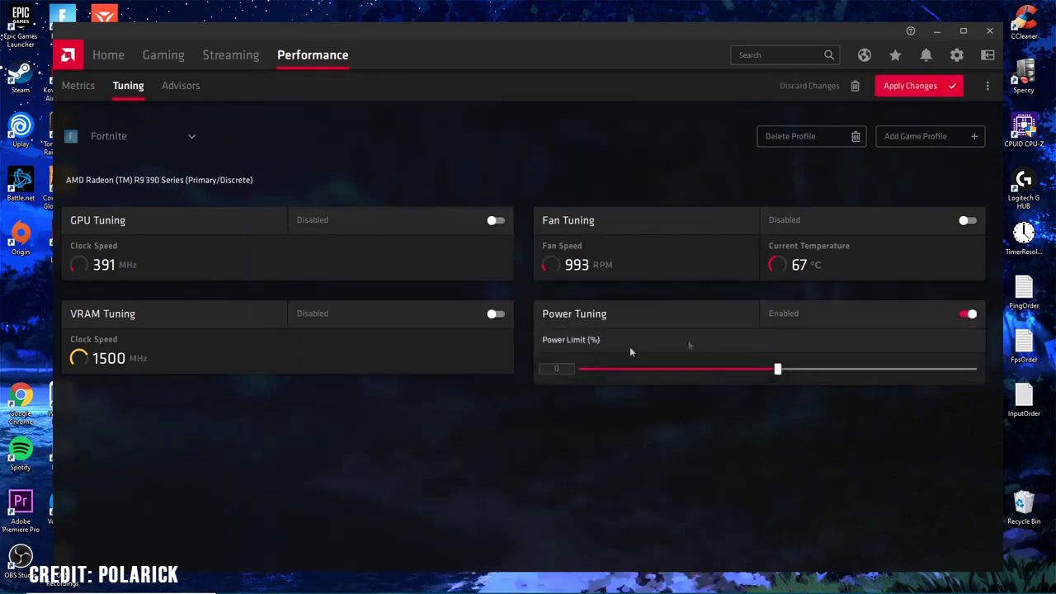
drag(777, 369, 982, 383)
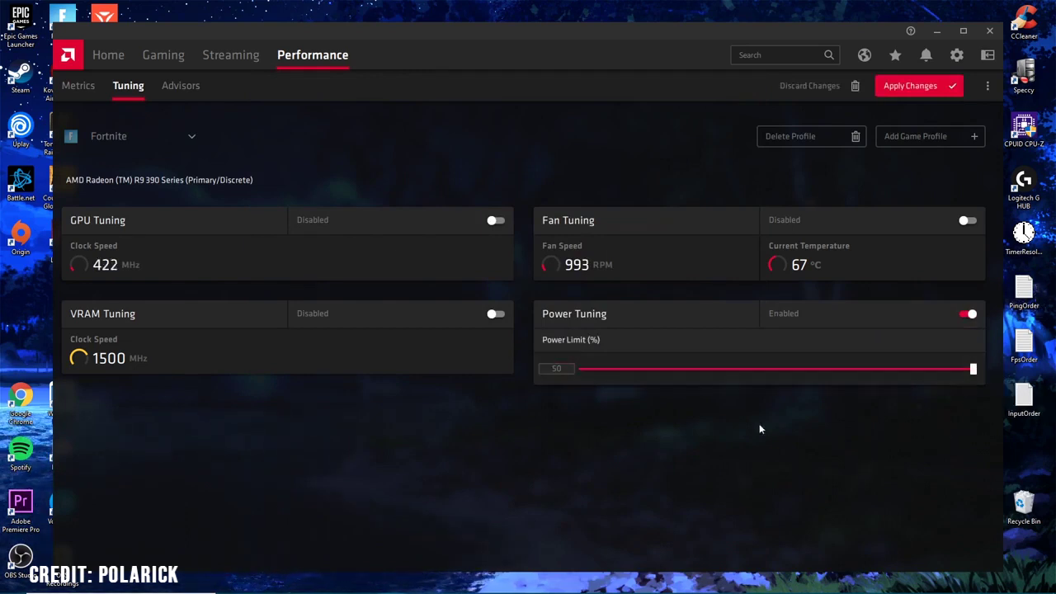
click(897, 92)
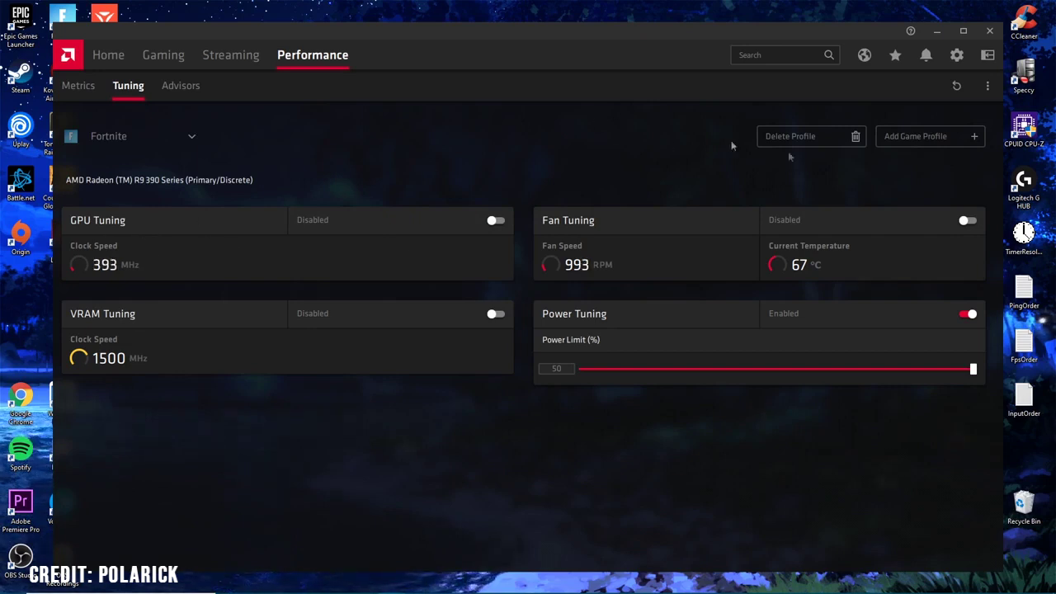
Turn on Fan Tuning and Advanced Control, set minimum fan speed to 2500 RPM, and apply
click(812, 226)
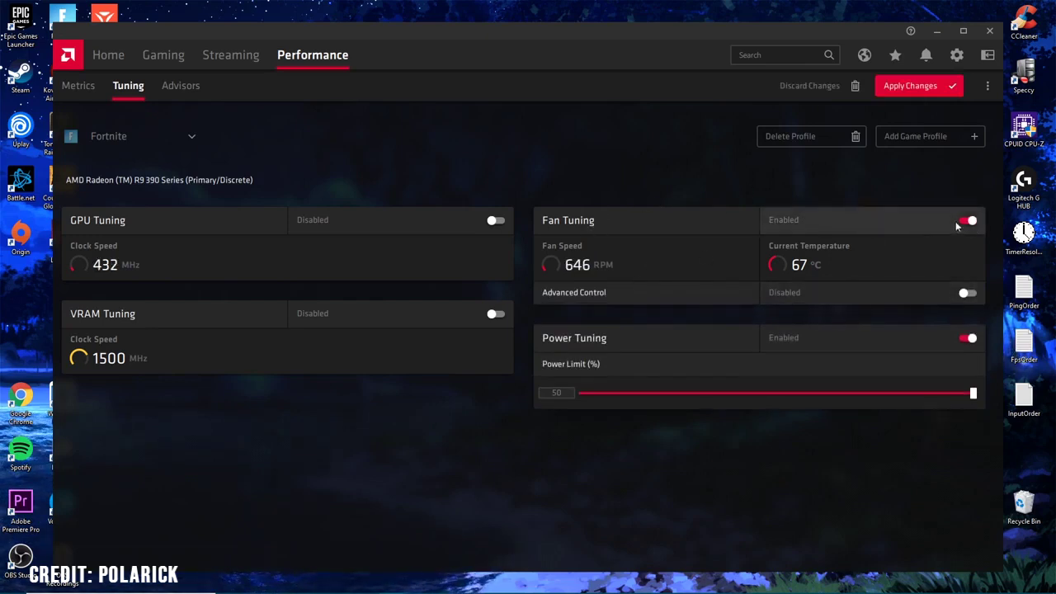
click(819, 295)
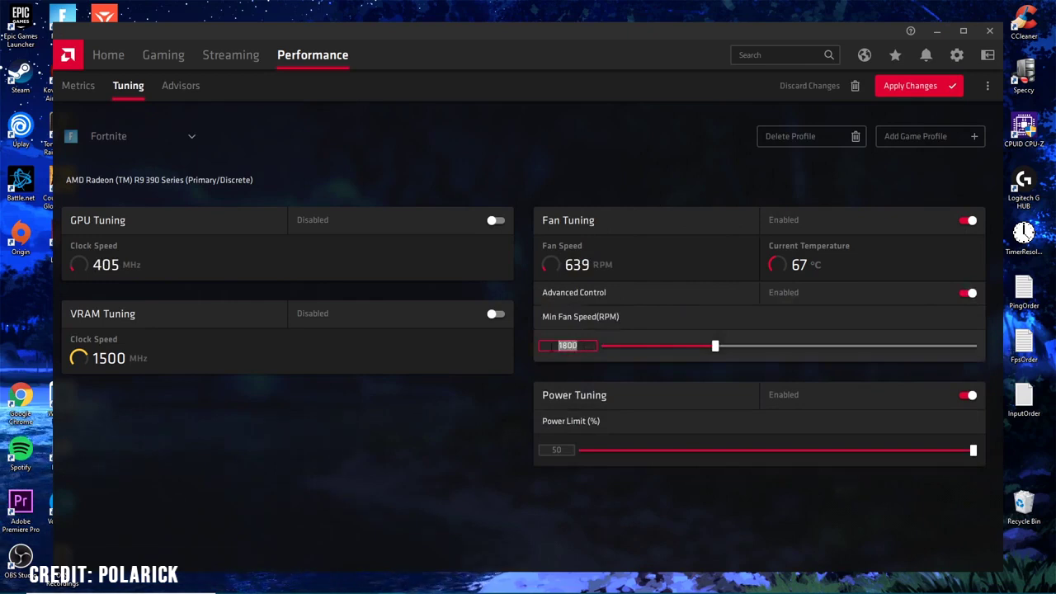
text(25)
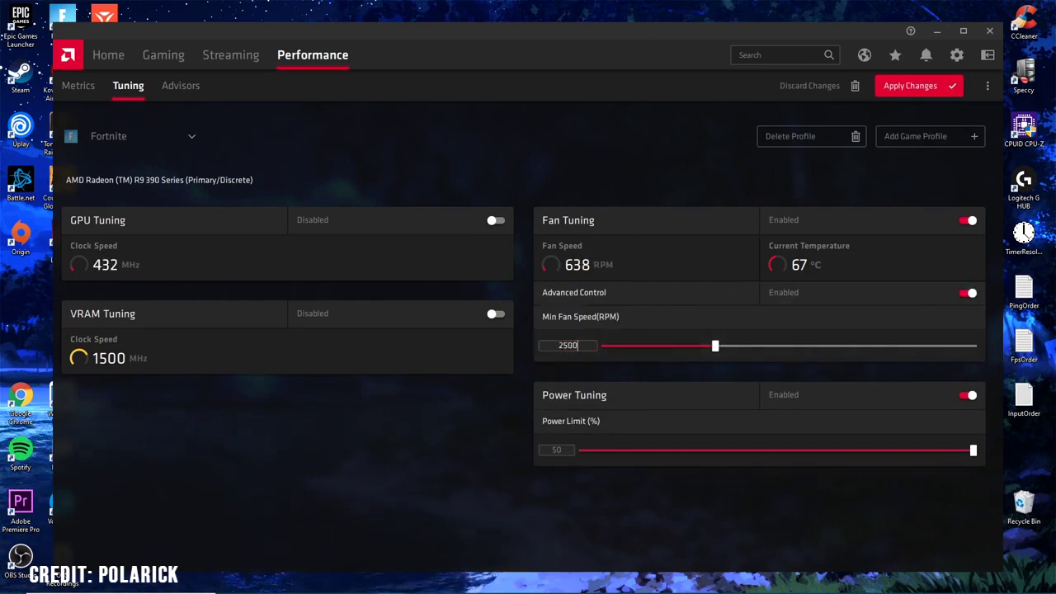
key(Return)
click(910, 86)
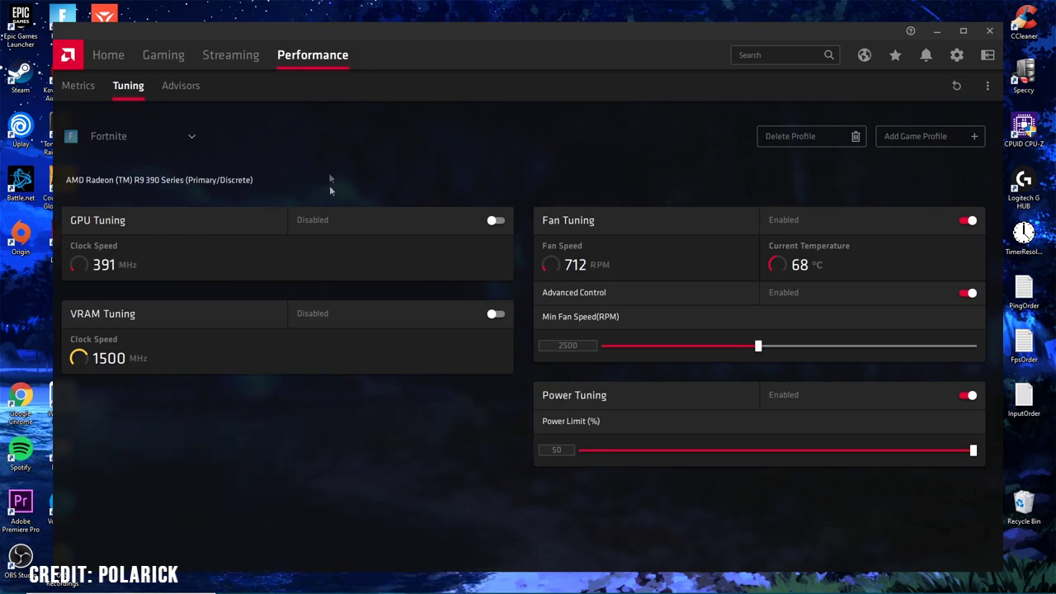
Enable GPU Tuning, raise Max Frequency to 2%, apply, and switch on VRAM Tuning
click(495, 220)
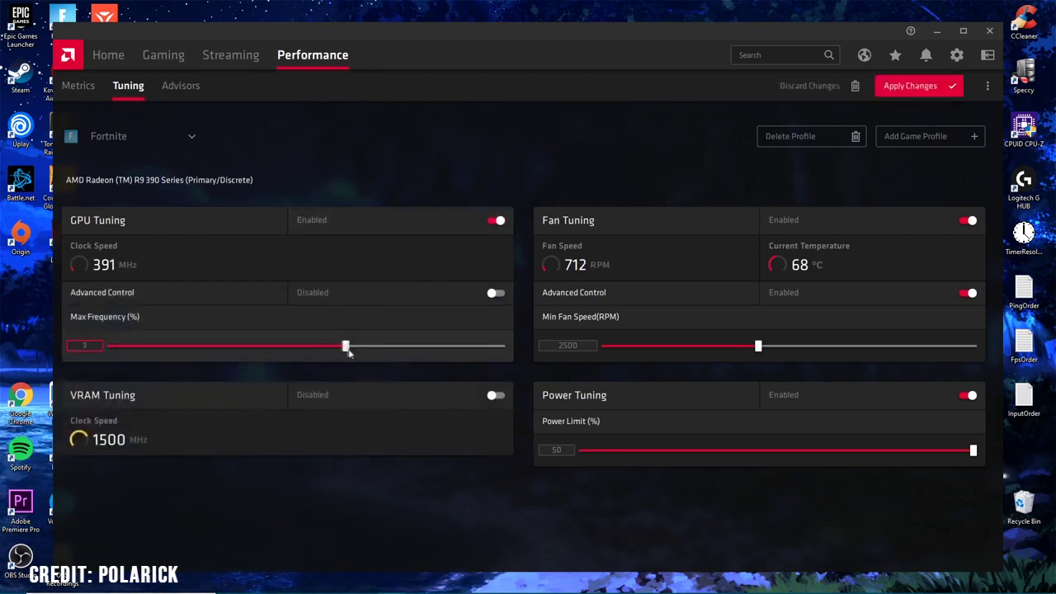
drag(348, 348, 356, 351)
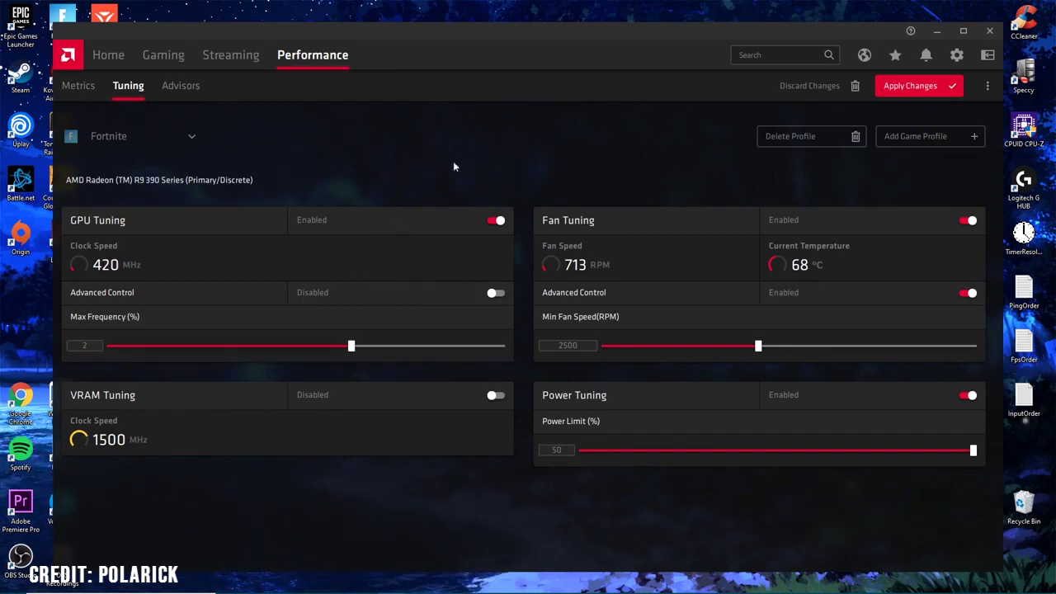
click(931, 89)
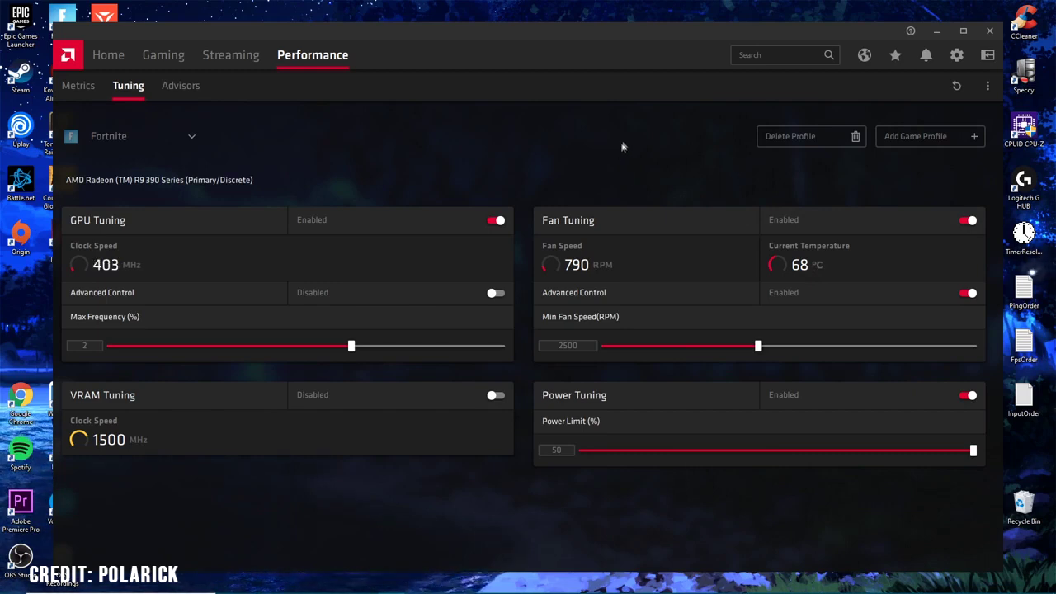
click(298, 399)
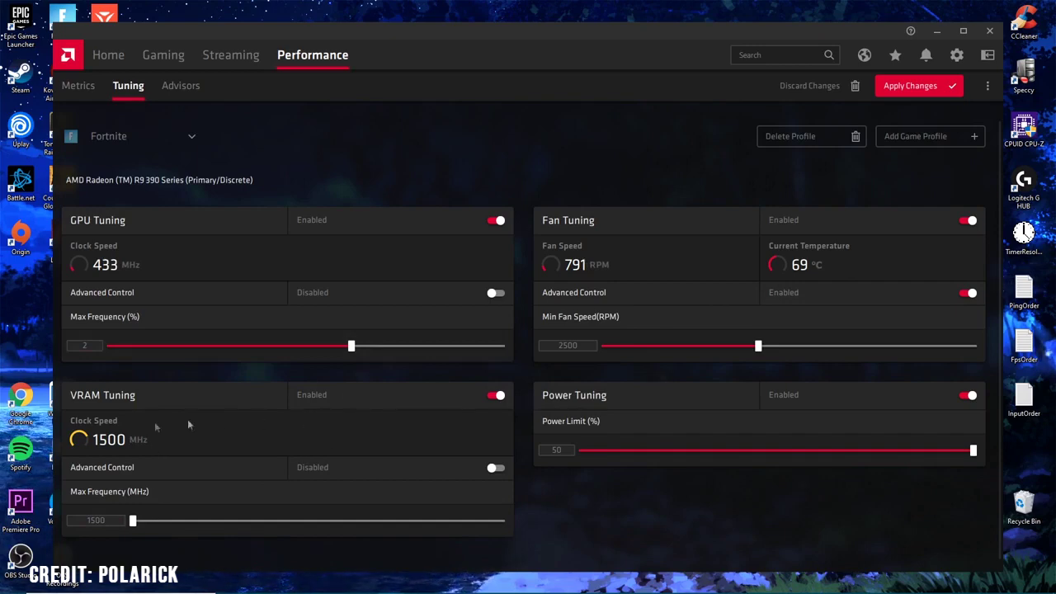
Set the VRAM max frequency to 1550 MHz and apply it
double_click(100, 520)
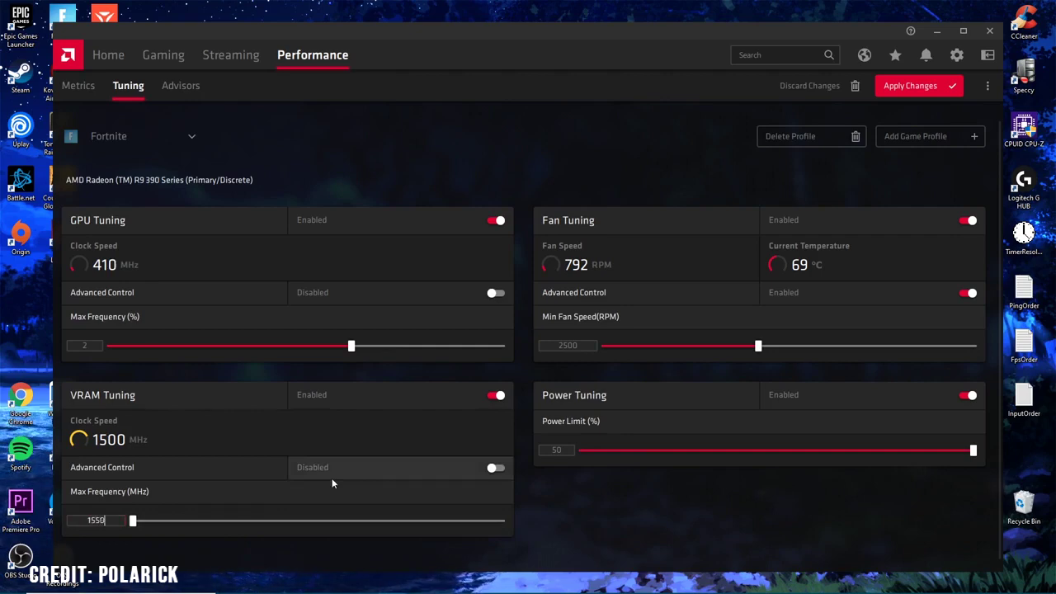
text(1550)
key(Return)
click(925, 85)
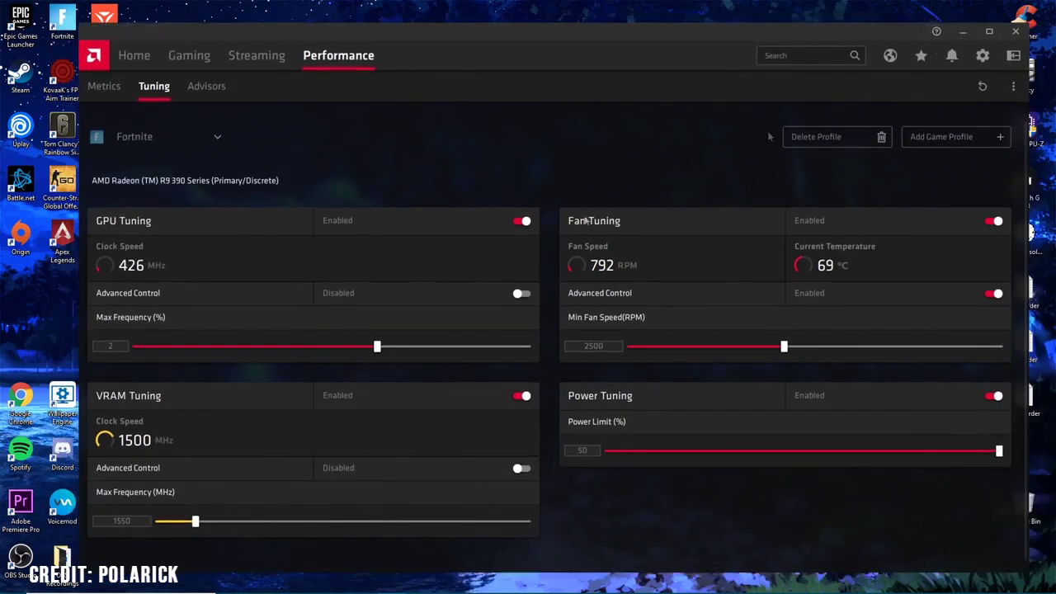
drag(655, 33, 641, 26)
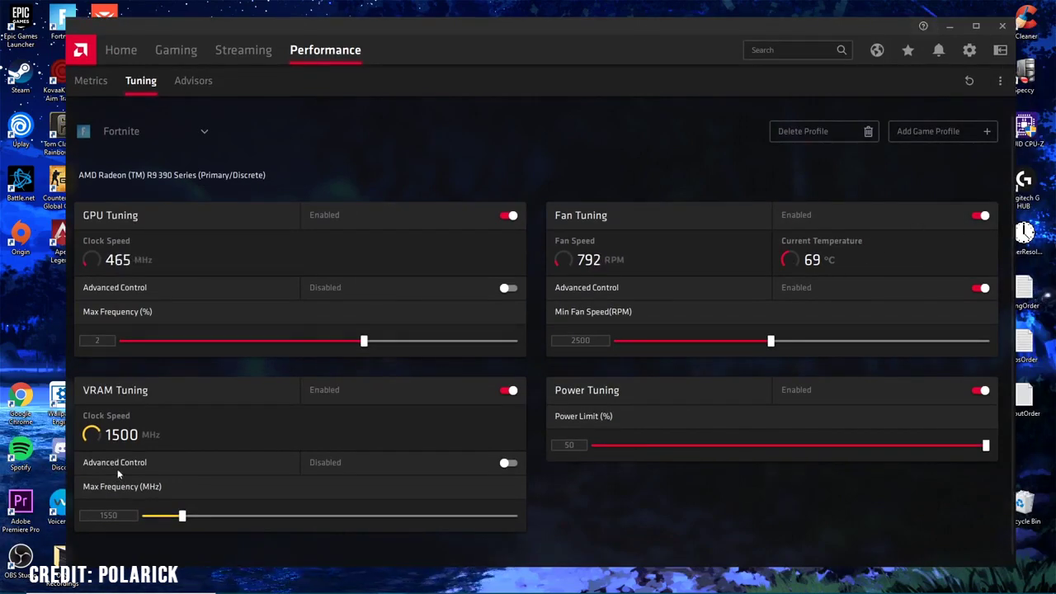
Raise the VRAM max frequency to 1600 MHz, apply it, and show the desktop
click(110, 515)
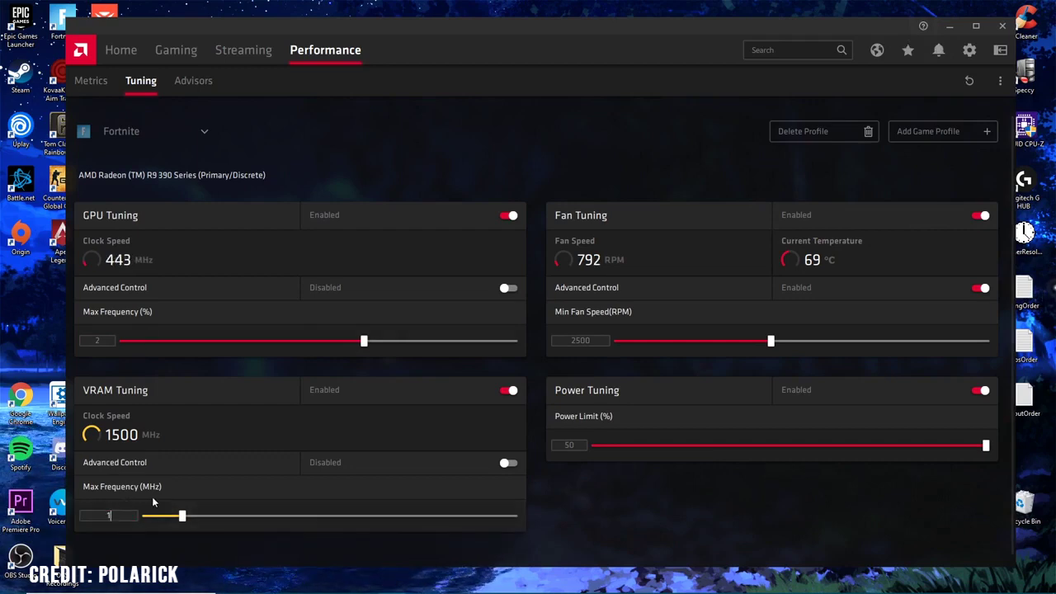
text(1600)
key(Return)
click(923, 80)
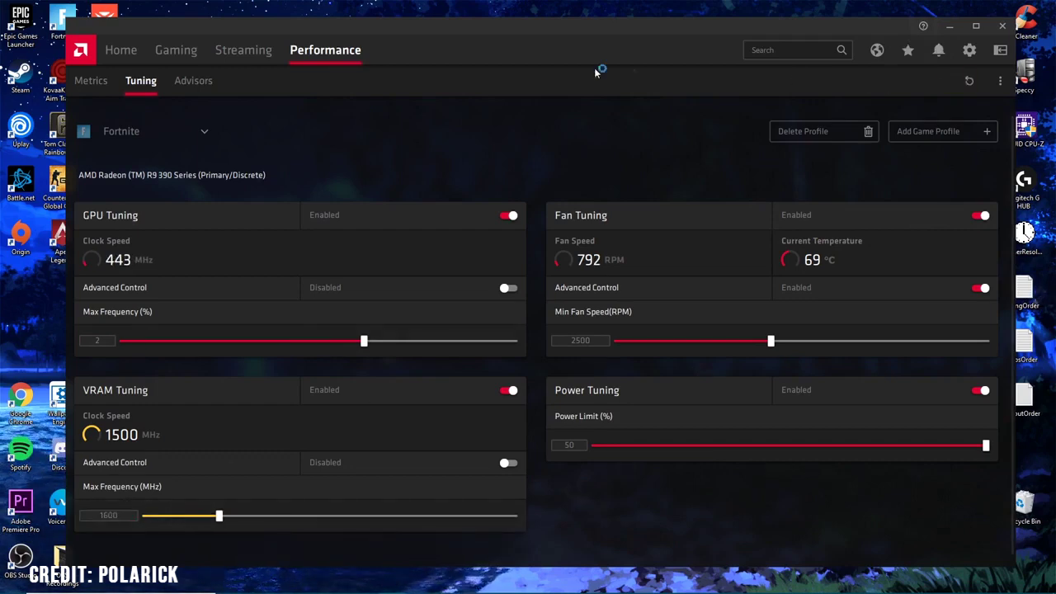
key(super+d)
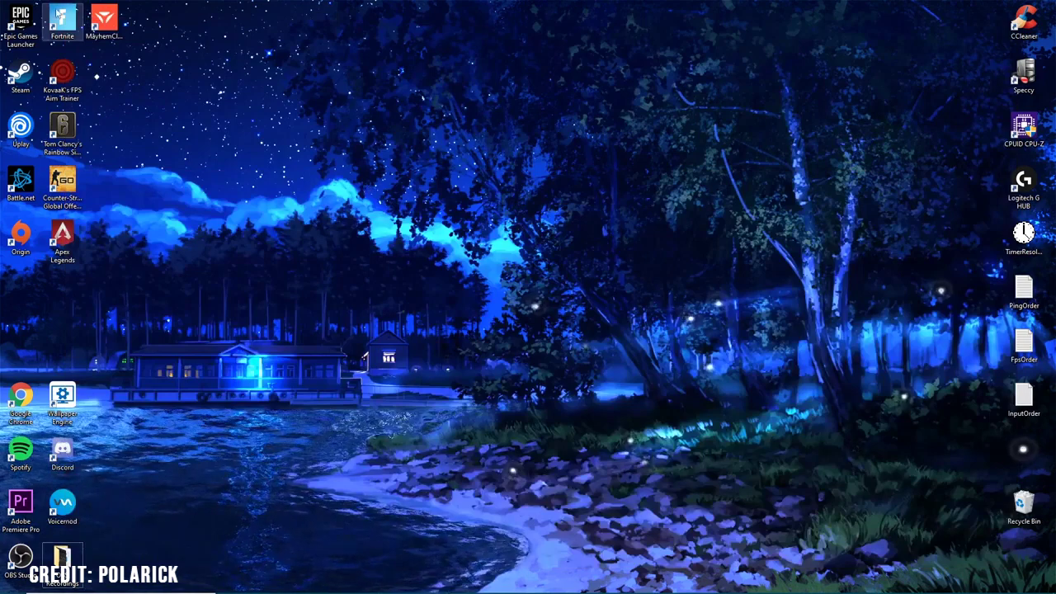
click(394, 587)
drag(731, 174, 727, 53)
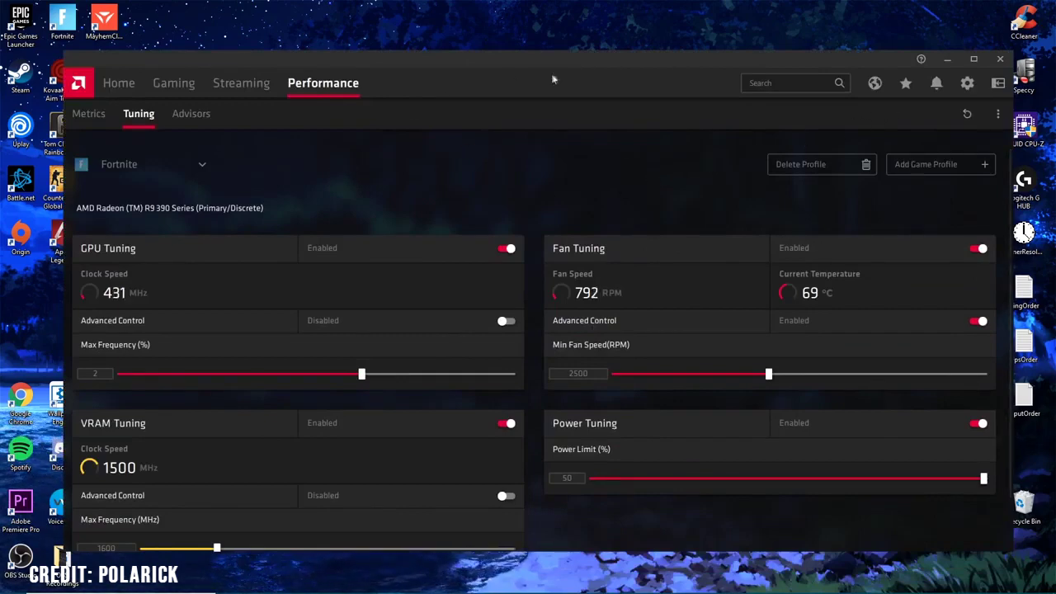
scroll(539, 184, down, 1)
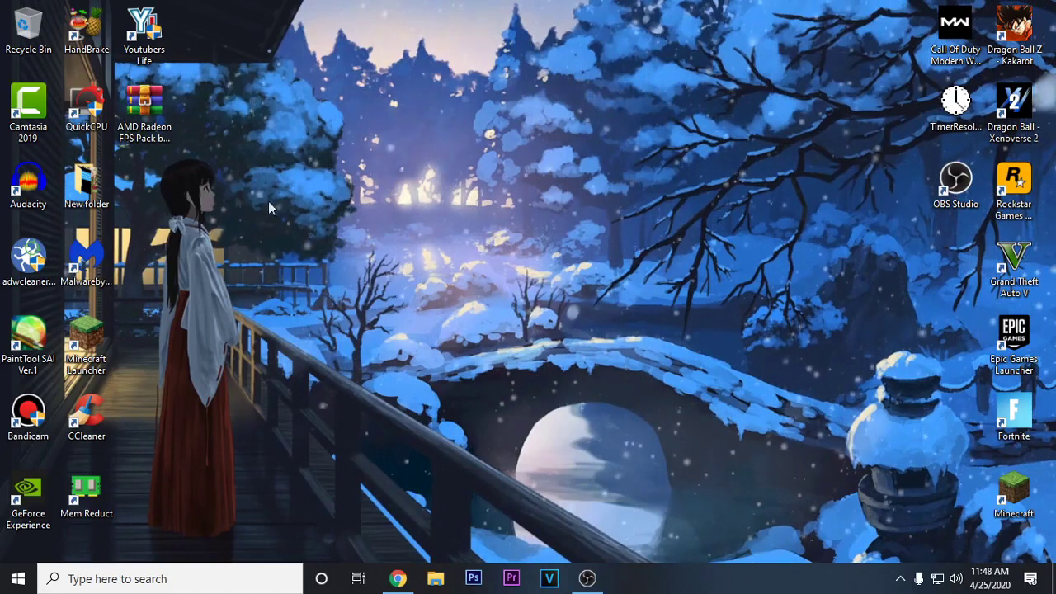
Start the Fortnite FPS boost texture fix pack download from the UploadHub page
click(145, 108)
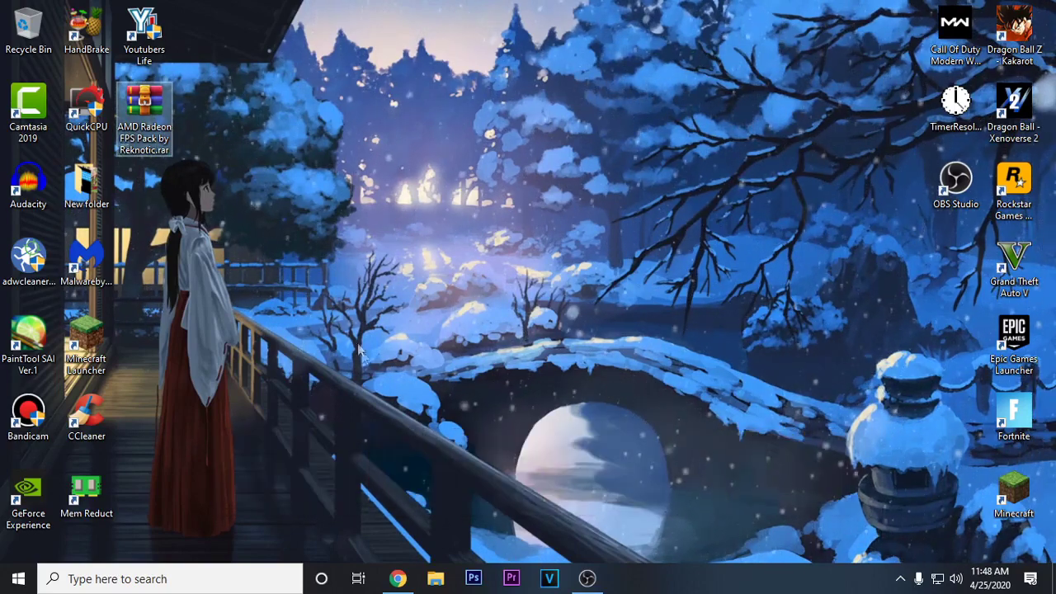
click(397, 578)
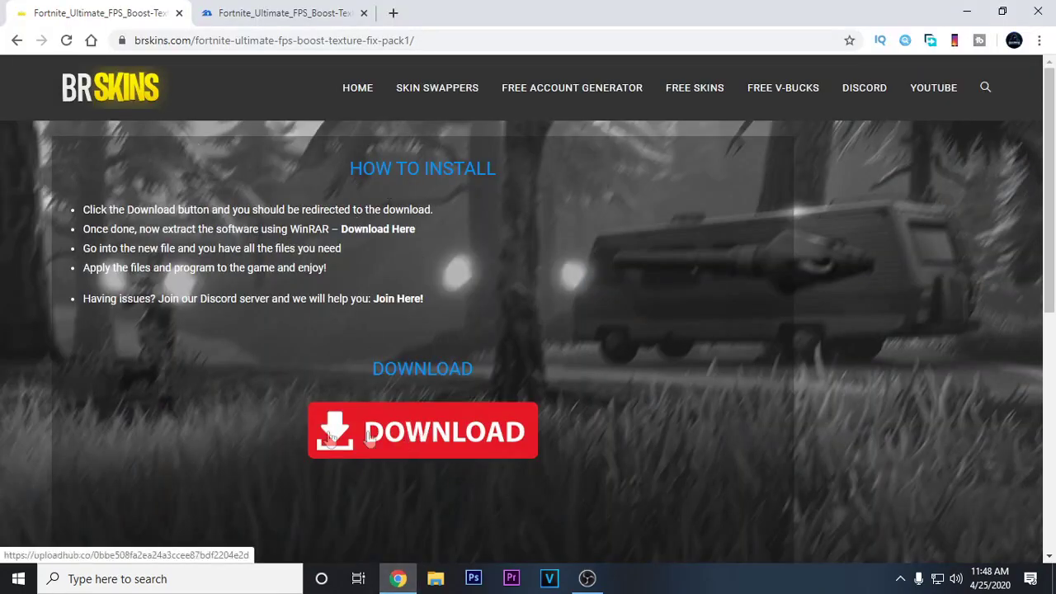
click(487, 447)
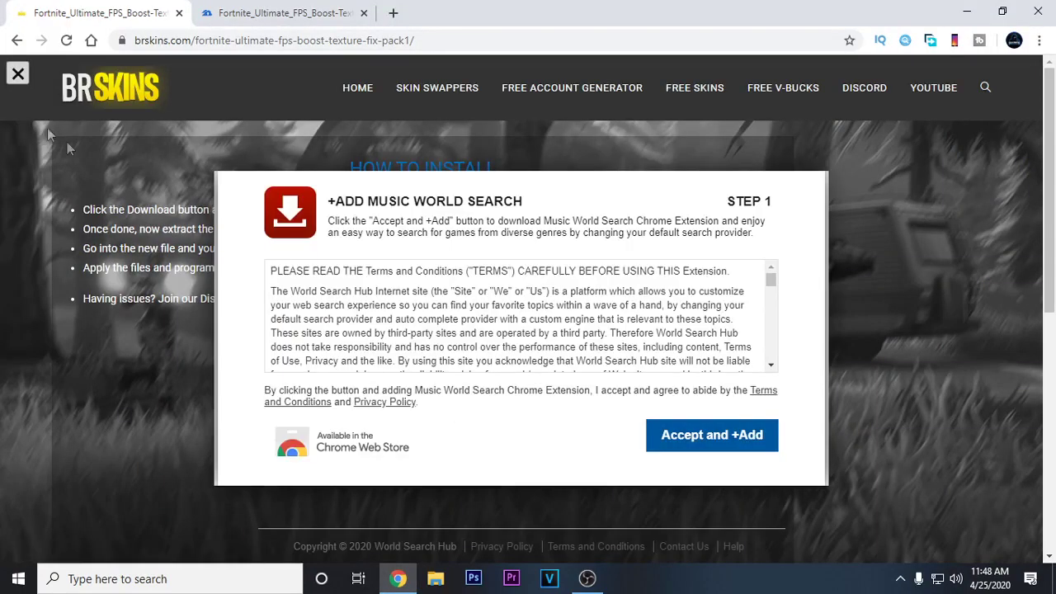
click(18, 74)
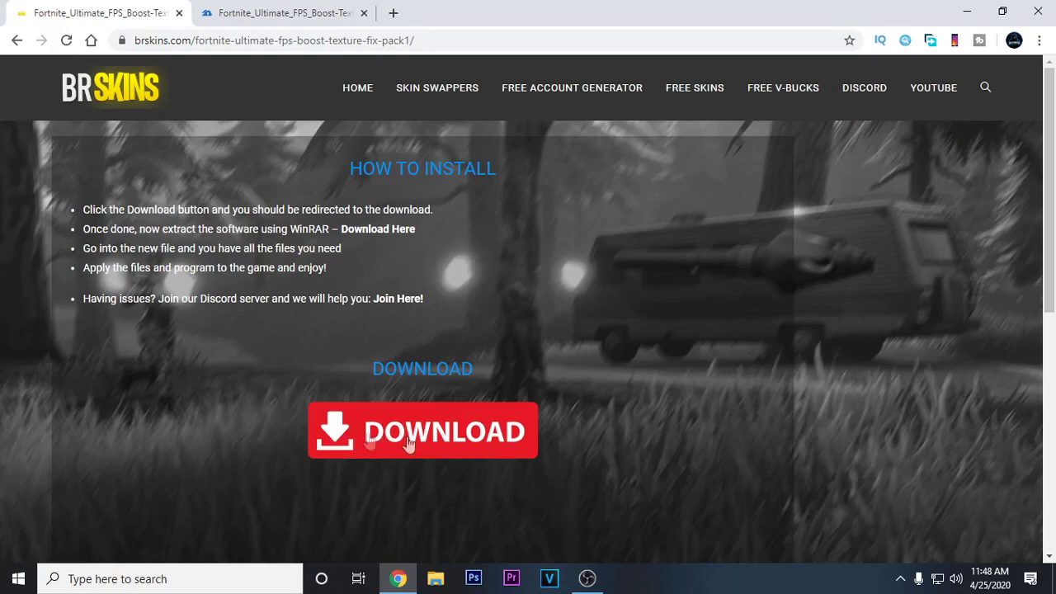
click(293, 13)
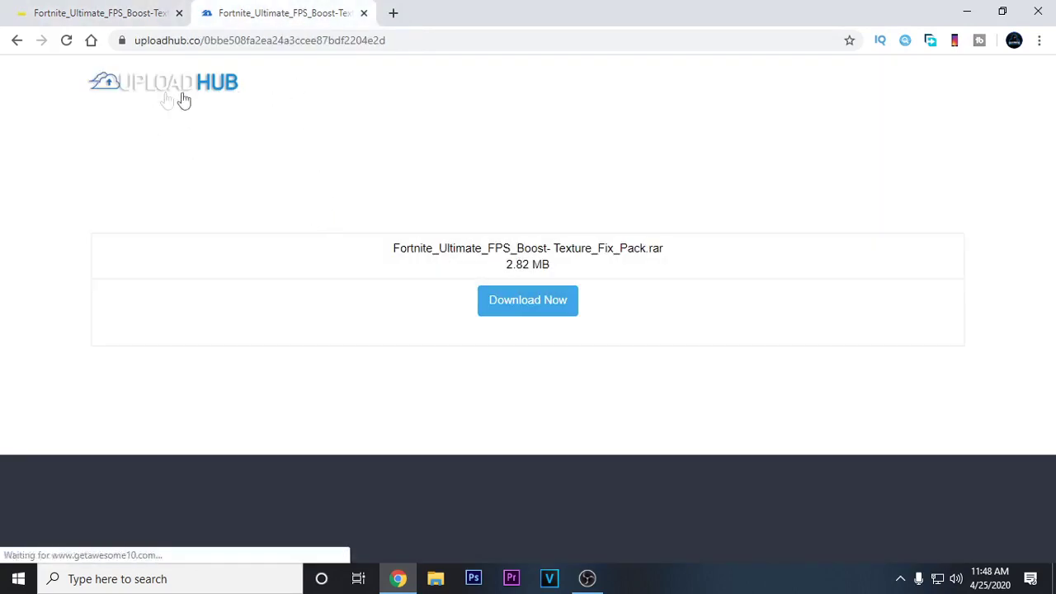
click(549, 320)
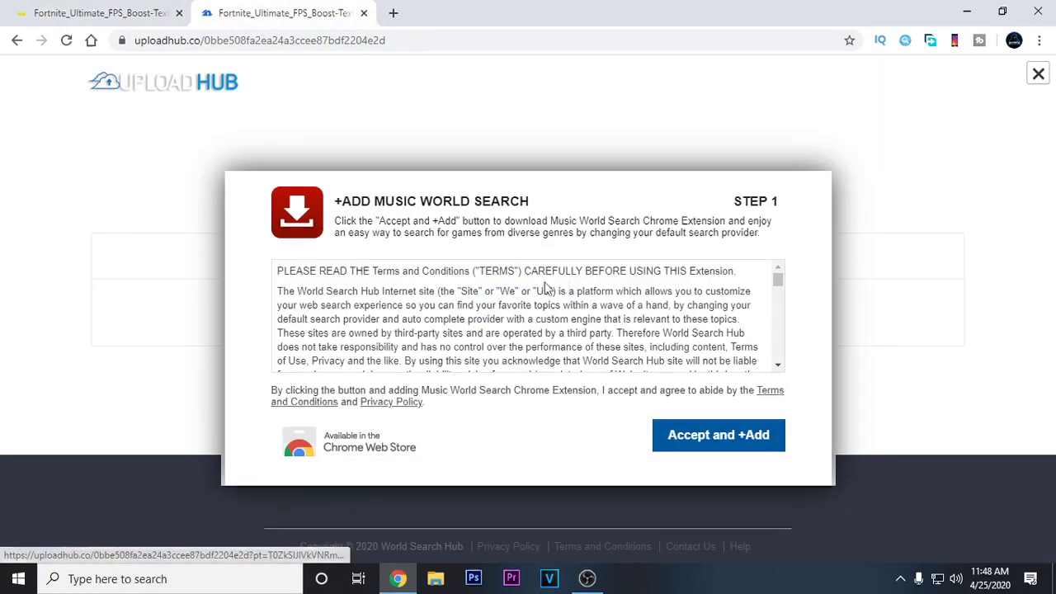
Dismiss the ad popup, minimise Chrome, and bring up options for the FPS pack archive
click(1035, 81)
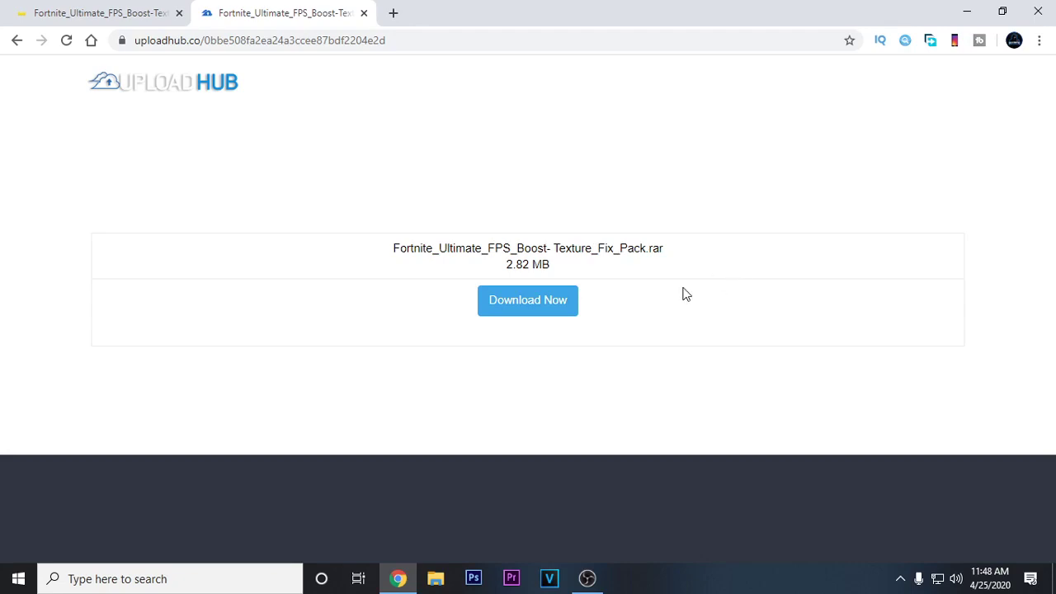
click(961, 10)
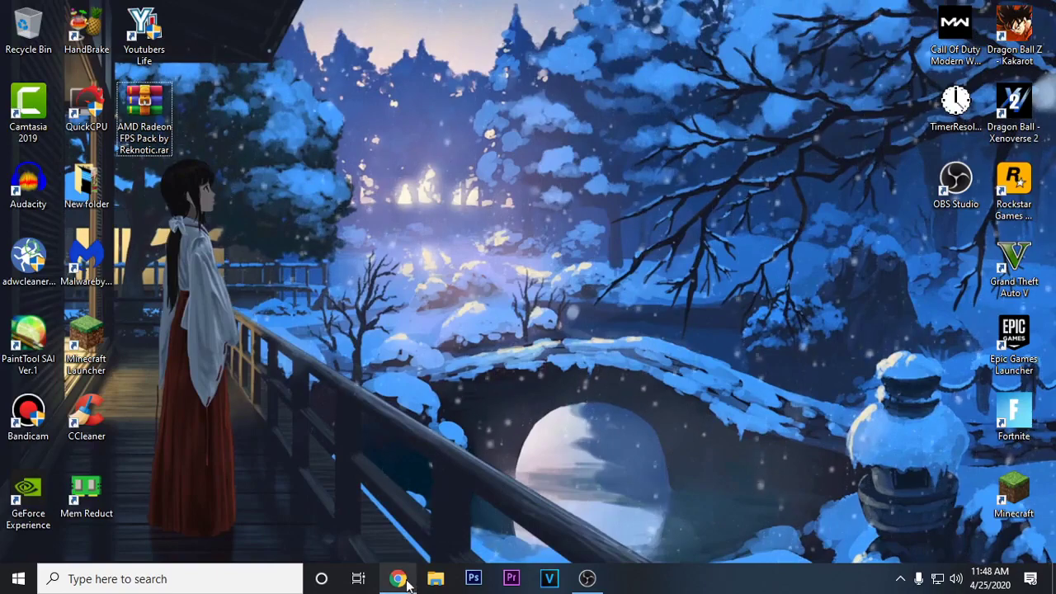
click(398, 579)
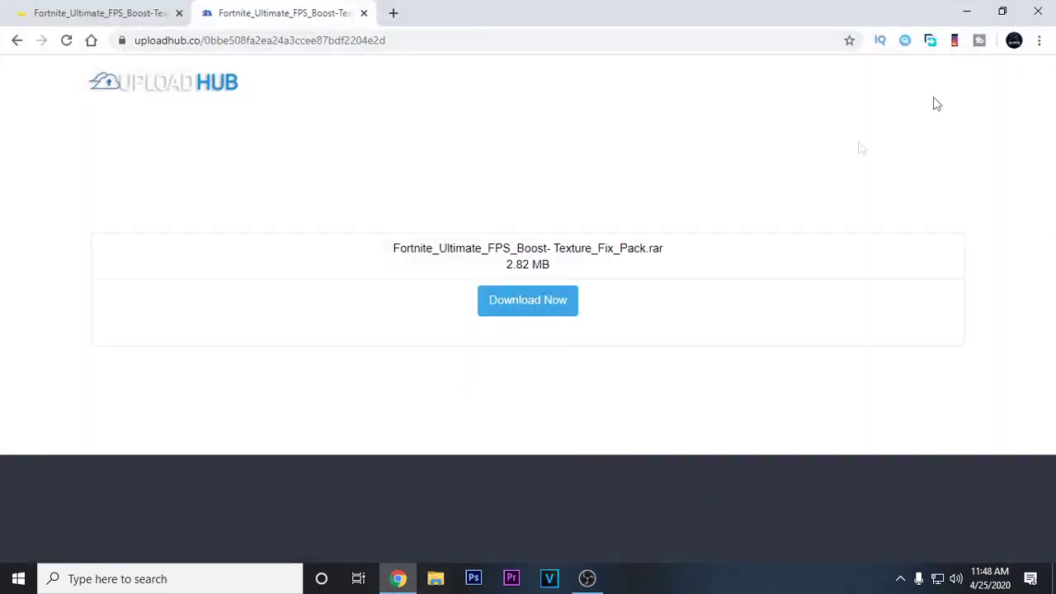
click(1039, 11)
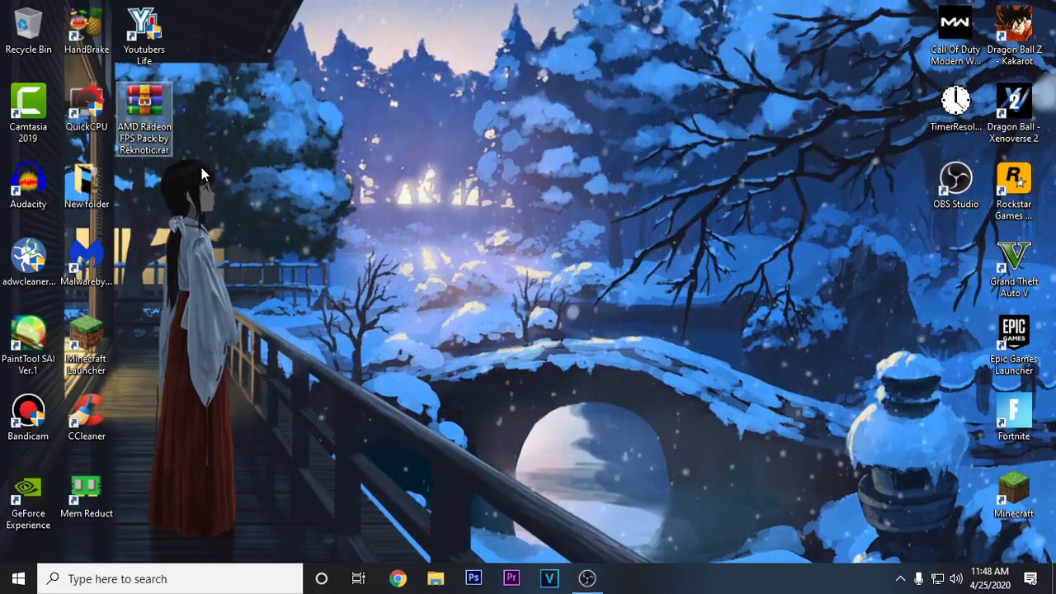
right_click(149, 117)
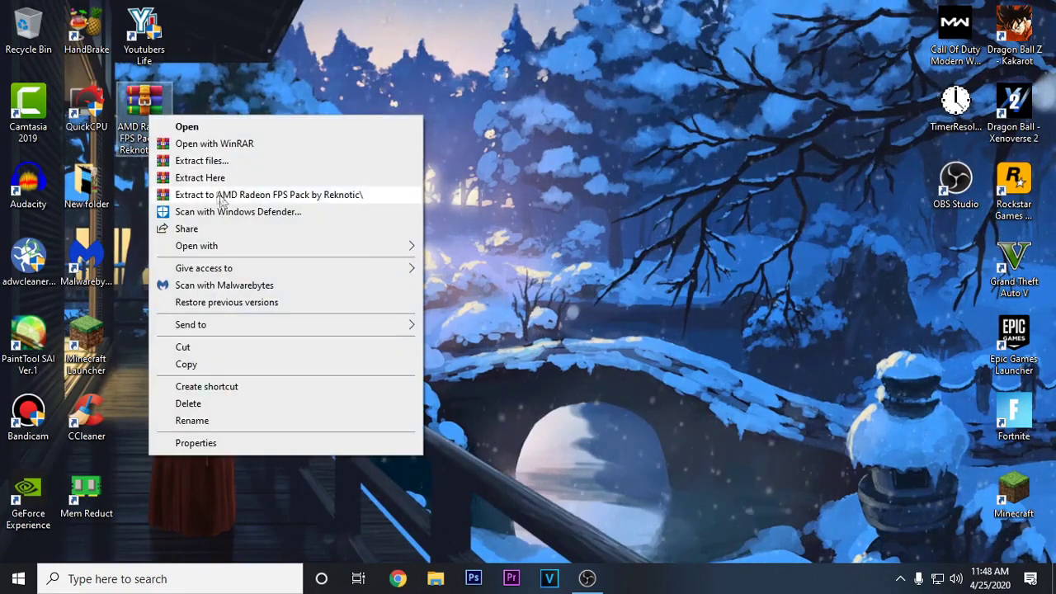
Extract the FPS pack archive and open its Reduce Mouse Latency folder
click(427, 237)
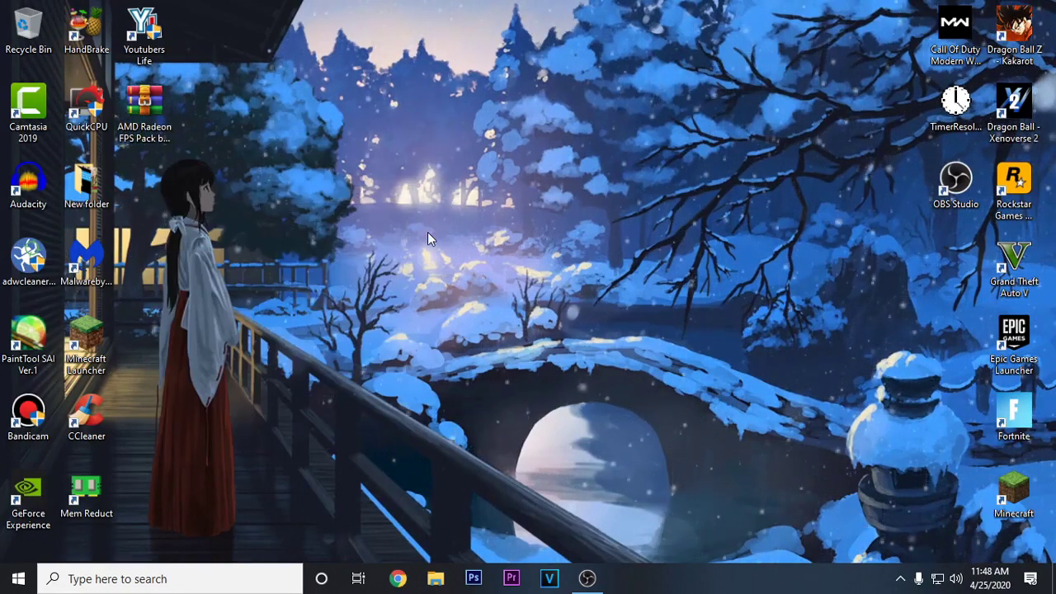
double_click(145, 184)
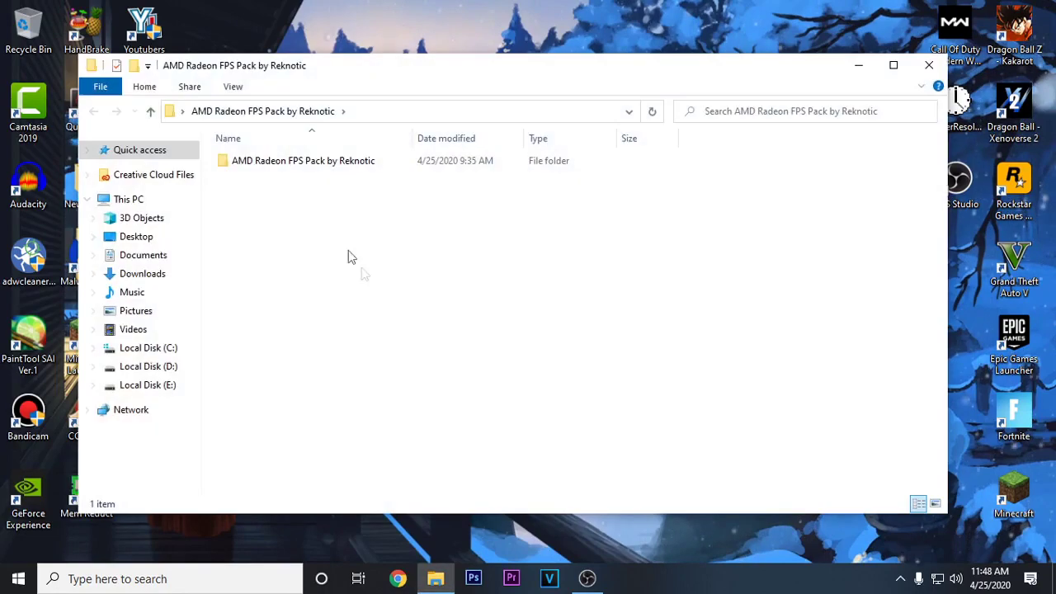
double_click(302, 165)
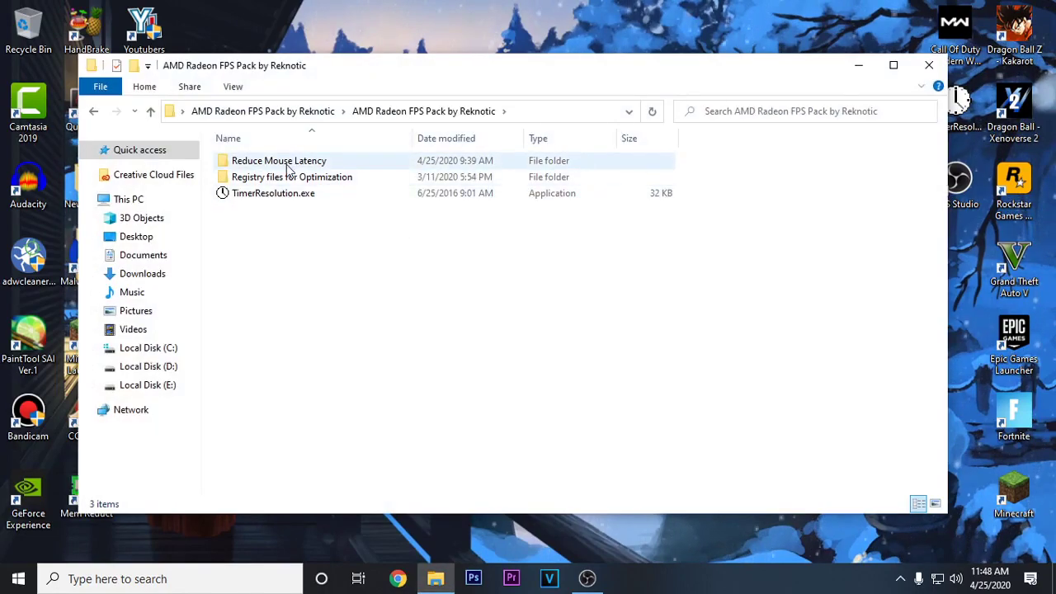
click(285, 163)
double_click(356, 161)
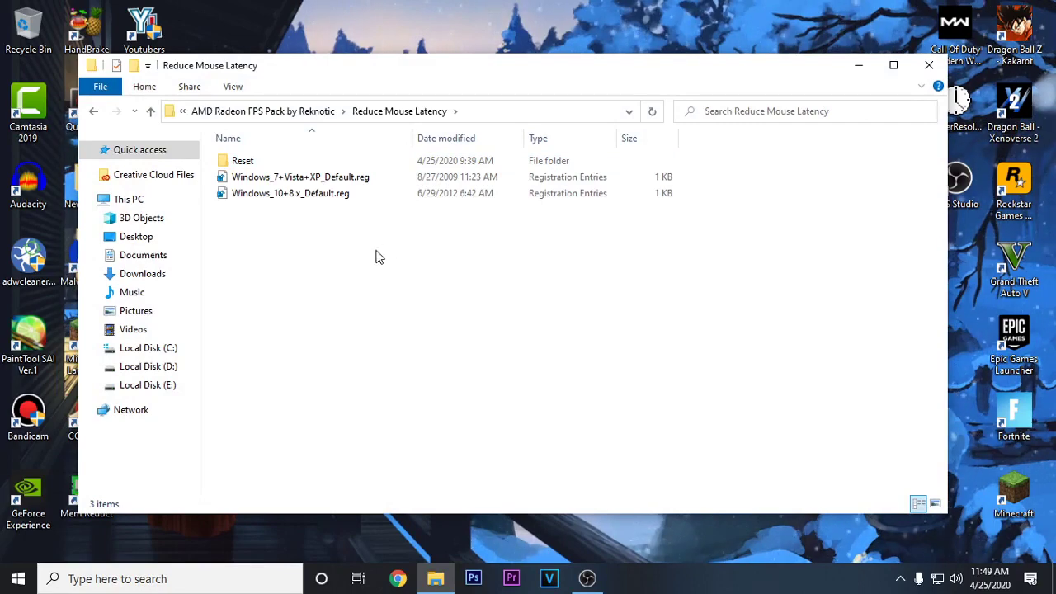
Inspect the Windows Default.reg files and the Reset folder, then return to the pack's main folder
click(290, 180)
click(292, 195)
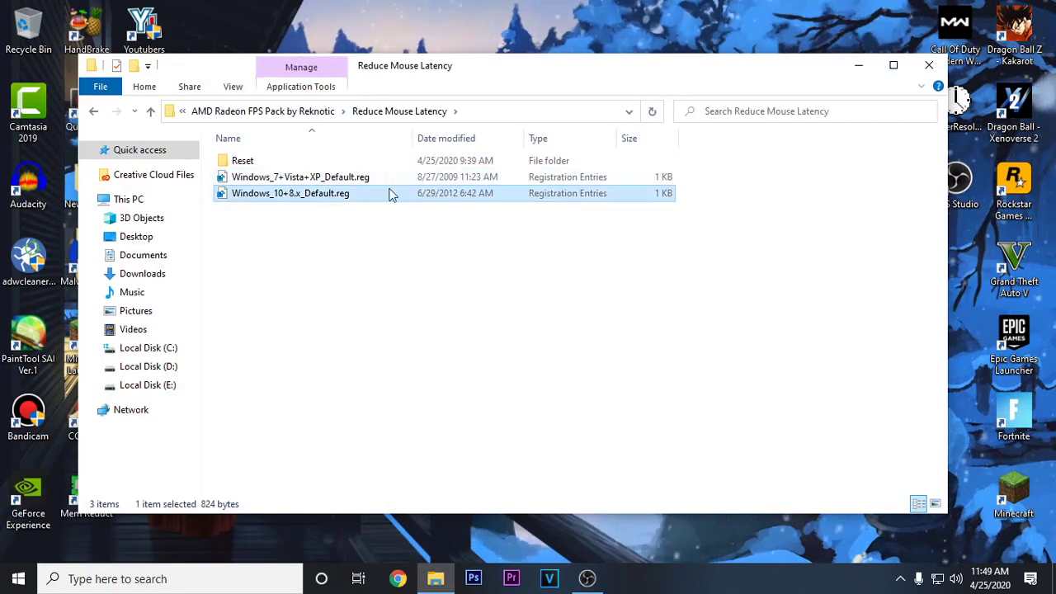
right_click(302, 193)
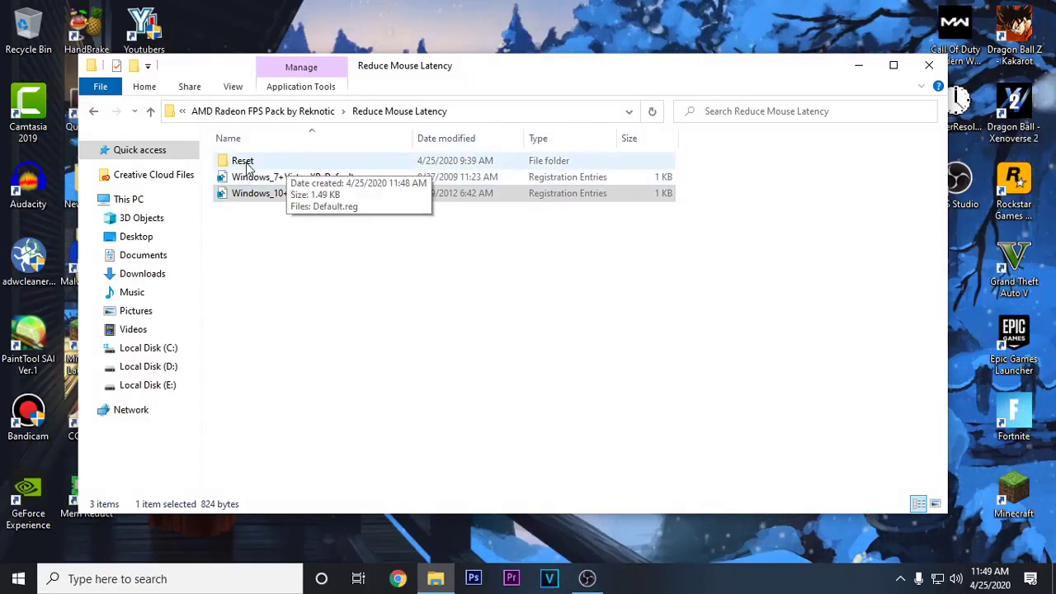
double_click(243, 161)
click(282, 165)
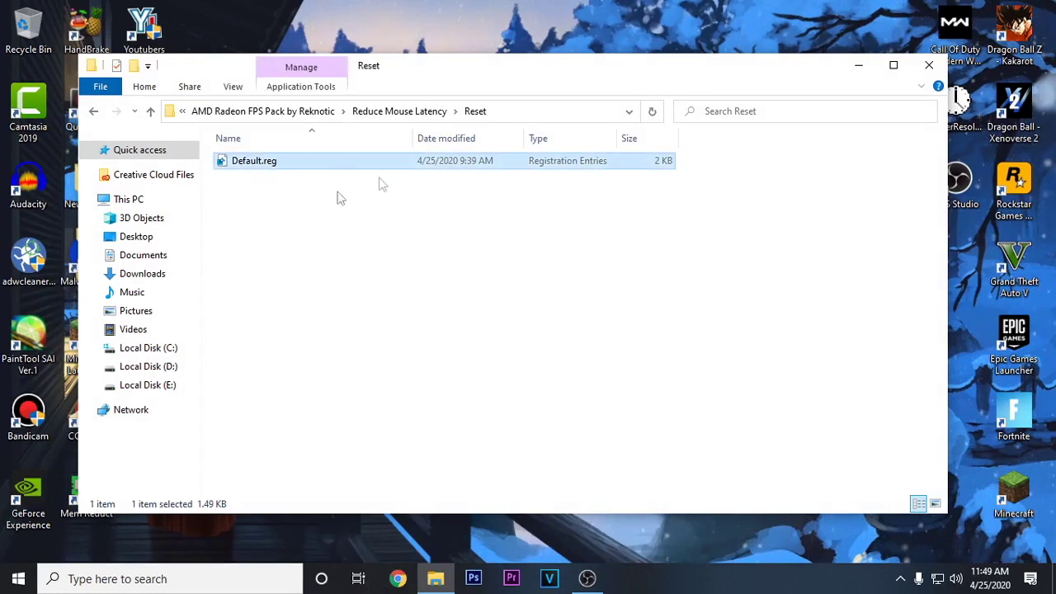
click(93, 113)
click(93, 113)
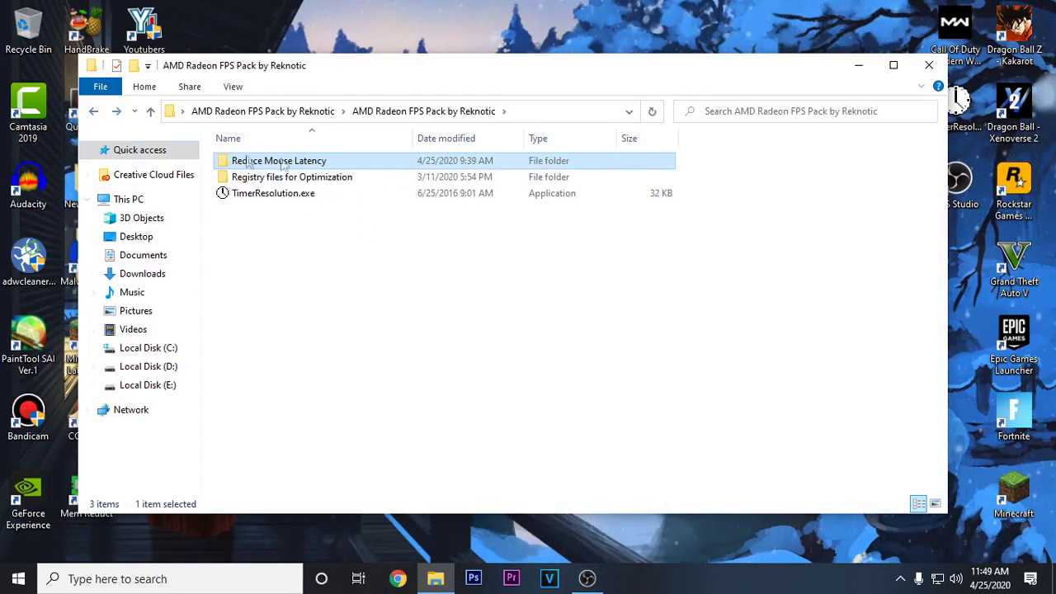
Browse the Registry files for Optimization folder and its Default Registry files for reverting subfolder
double_click(342, 178)
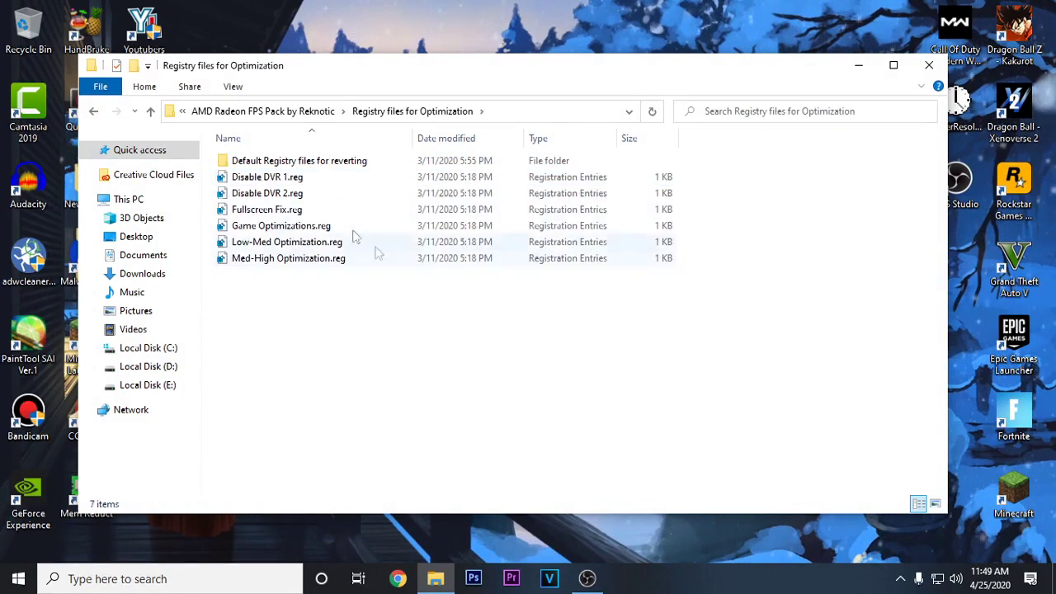
drag(521, 338, 299, 178)
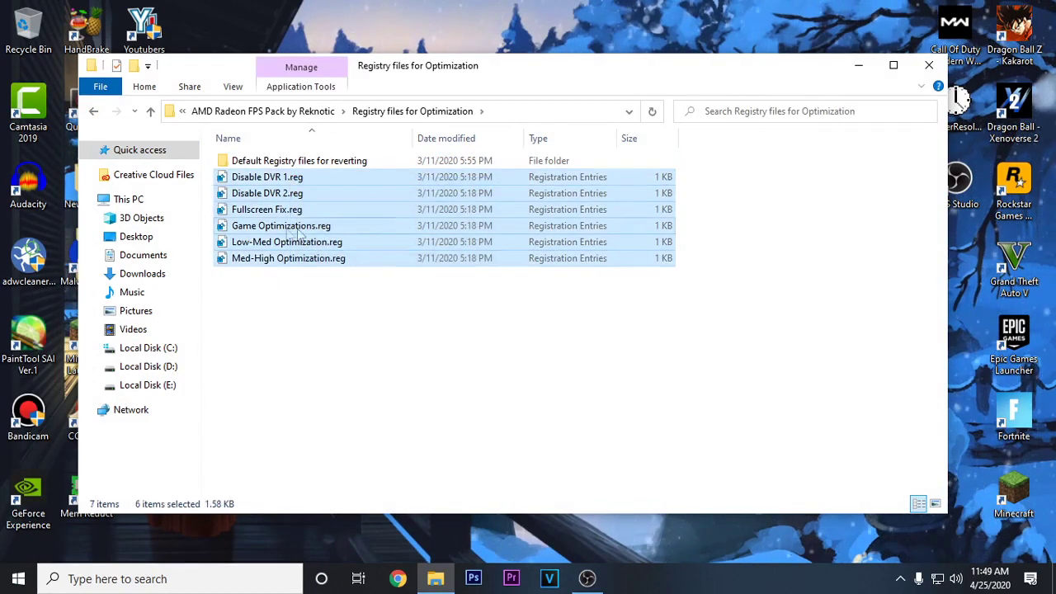
double_click(301, 161)
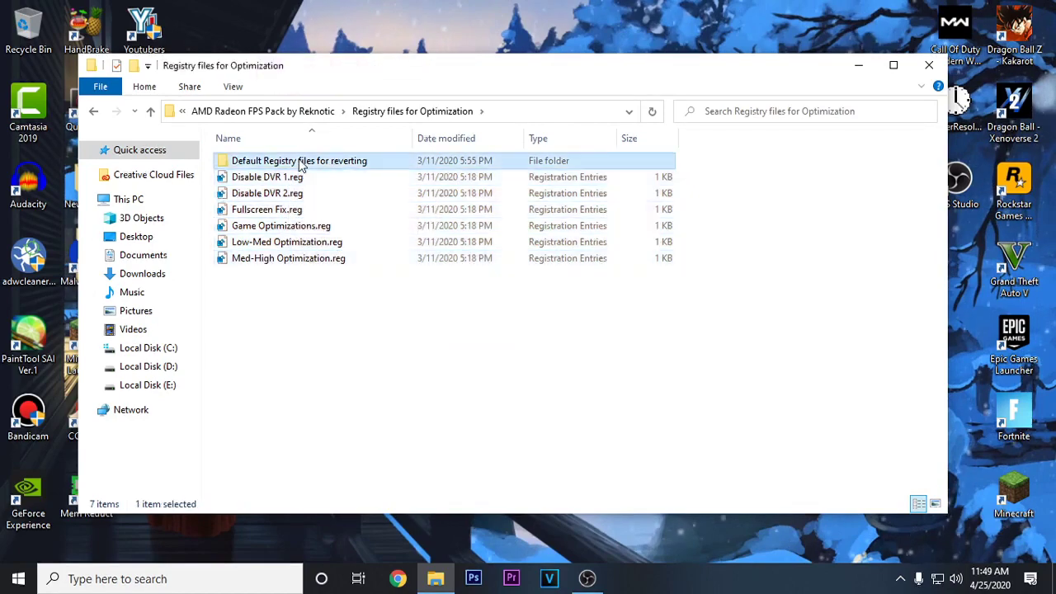
drag(547, 314, 273, 177)
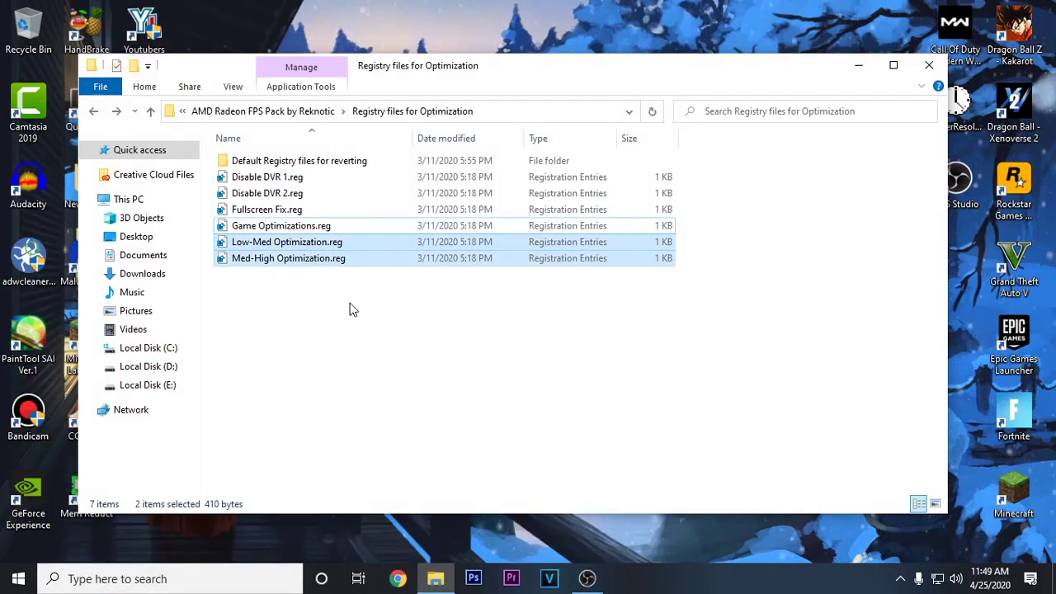
click(345, 324)
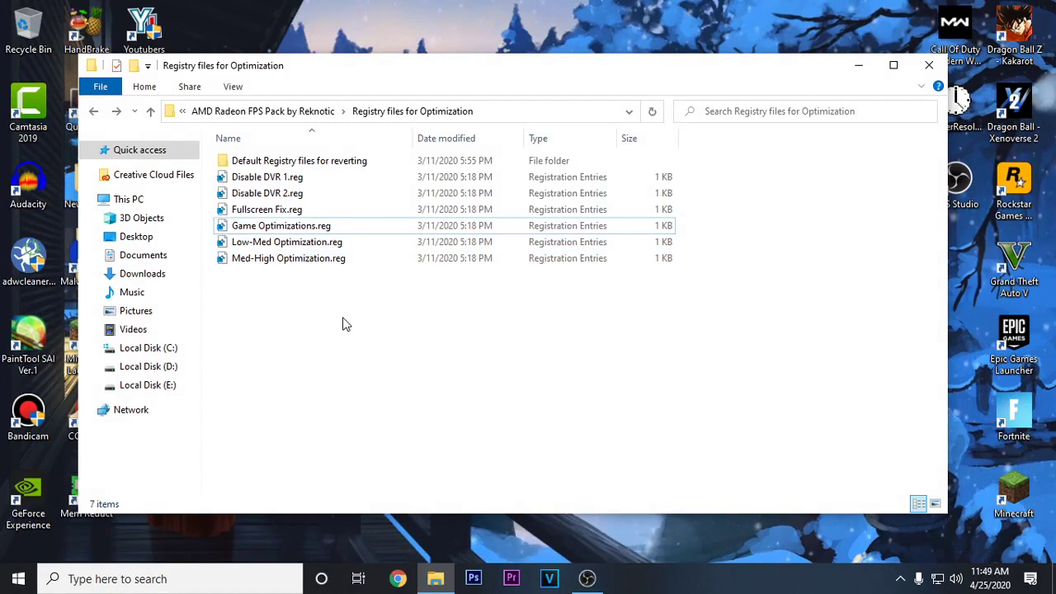
Merge Low-Med Optimization.reg into the registry, then return to the FPS pack's main folder
click(261, 241)
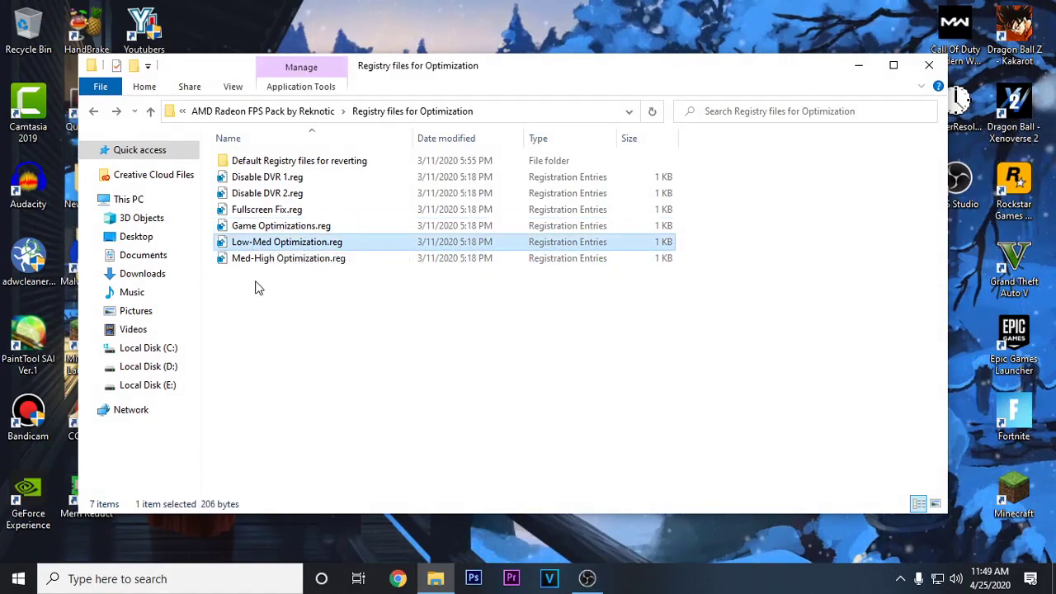
click(256, 286)
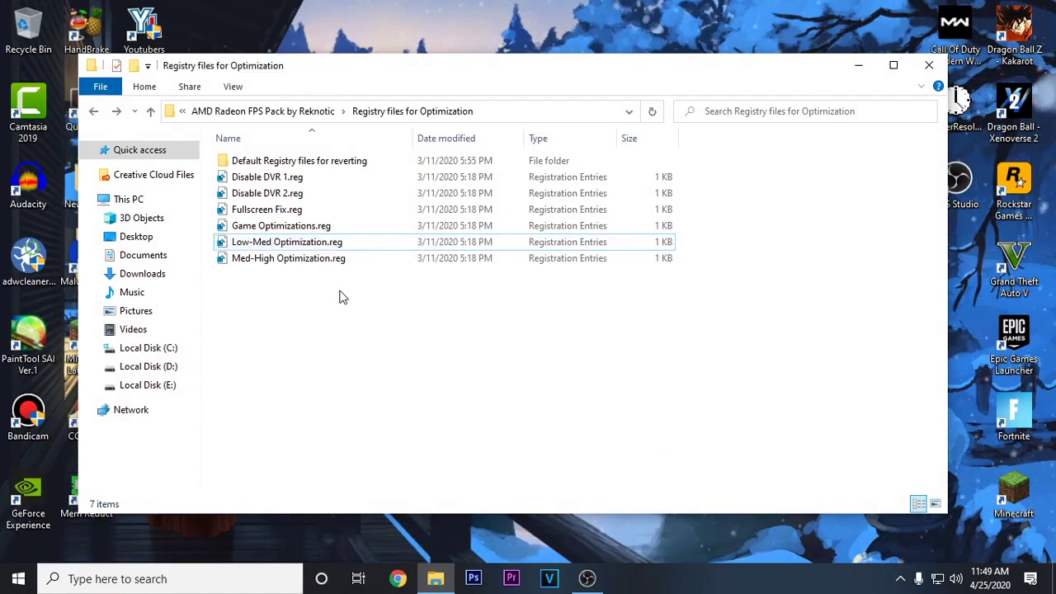
click(243, 262)
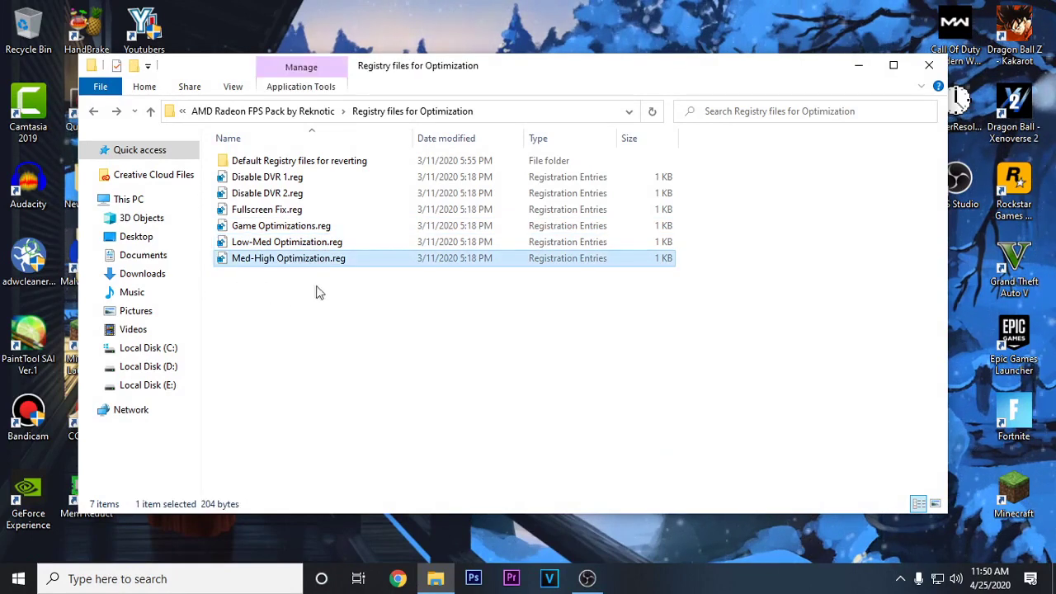
click(279, 248)
right_click(279, 248)
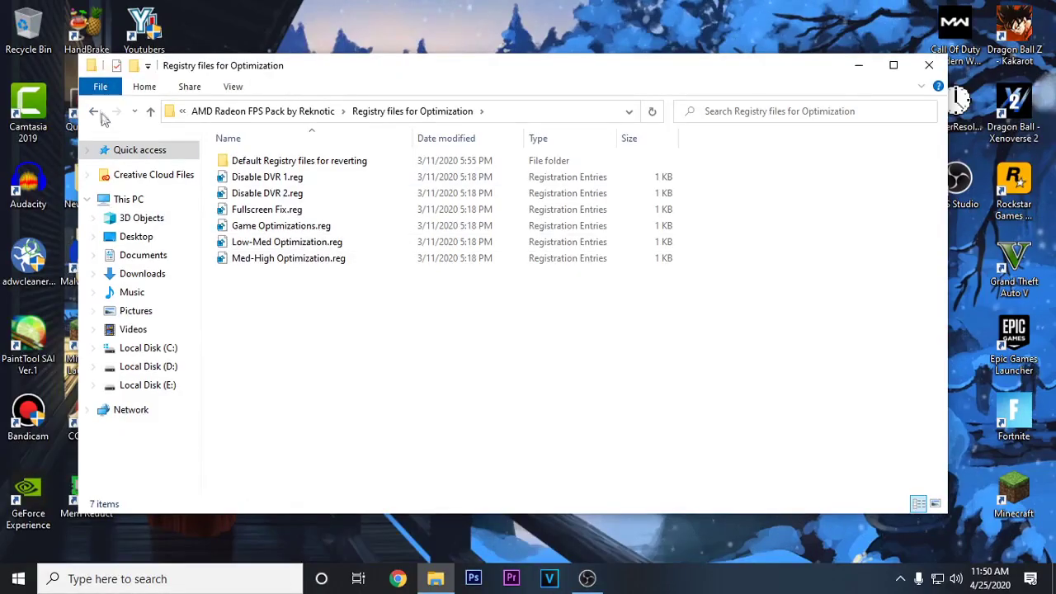
click(94, 111)
Copy TimerResolution.exe to the desktop, replacing the existing copy, and close File Explorer
right_click(259, 197)
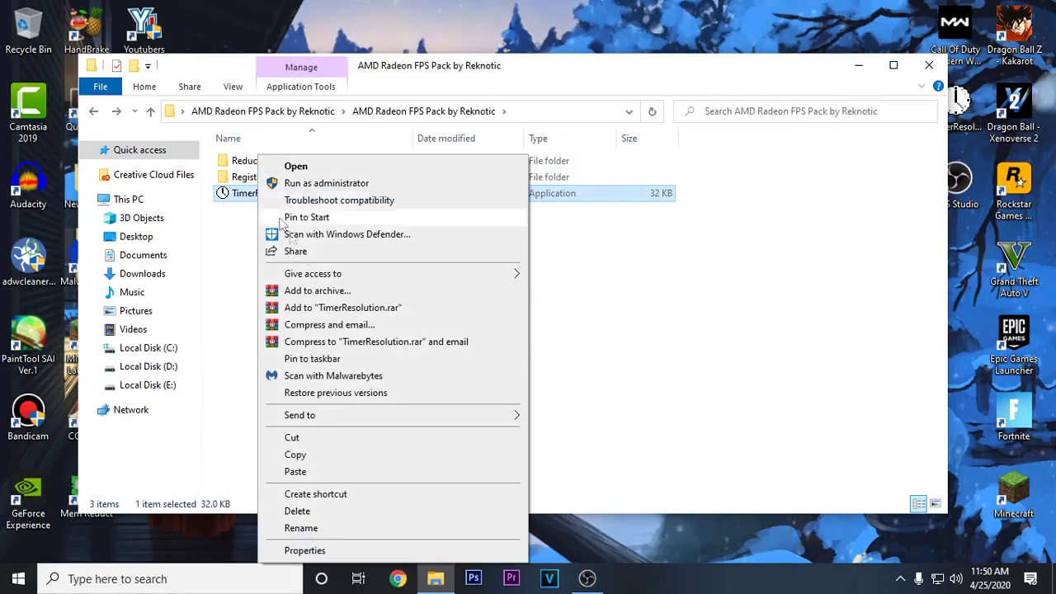
click(312, 454)
right_click(1029, 290)
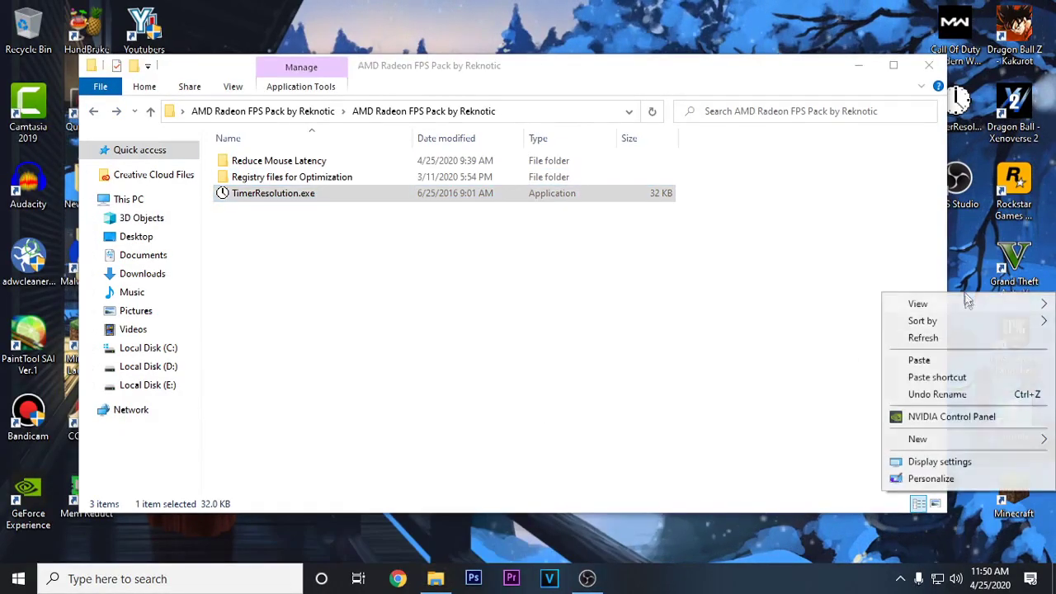
click(941, 360)
click(500, 182)
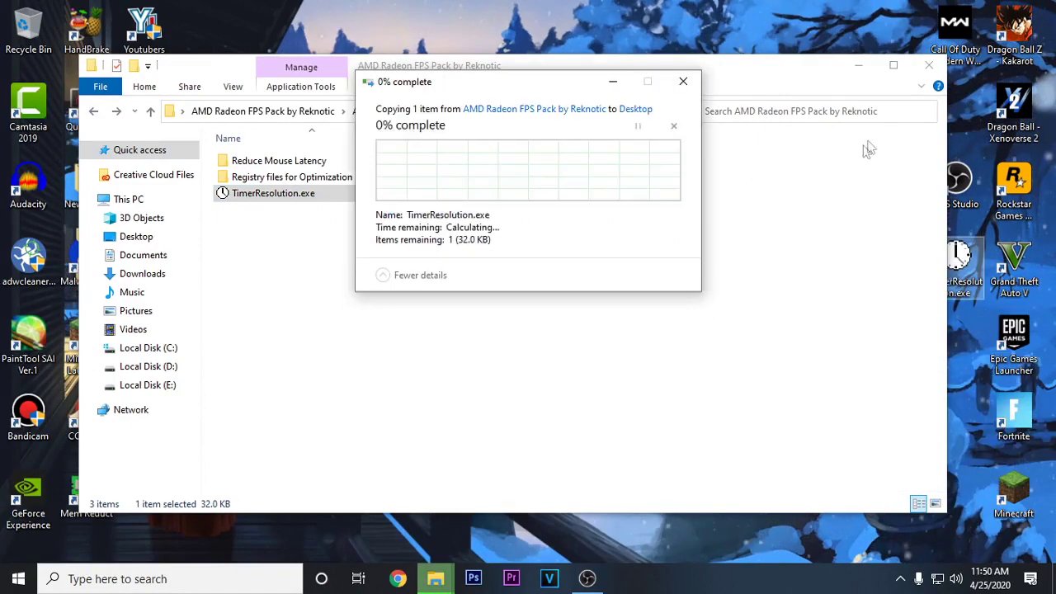
click(928, 66)
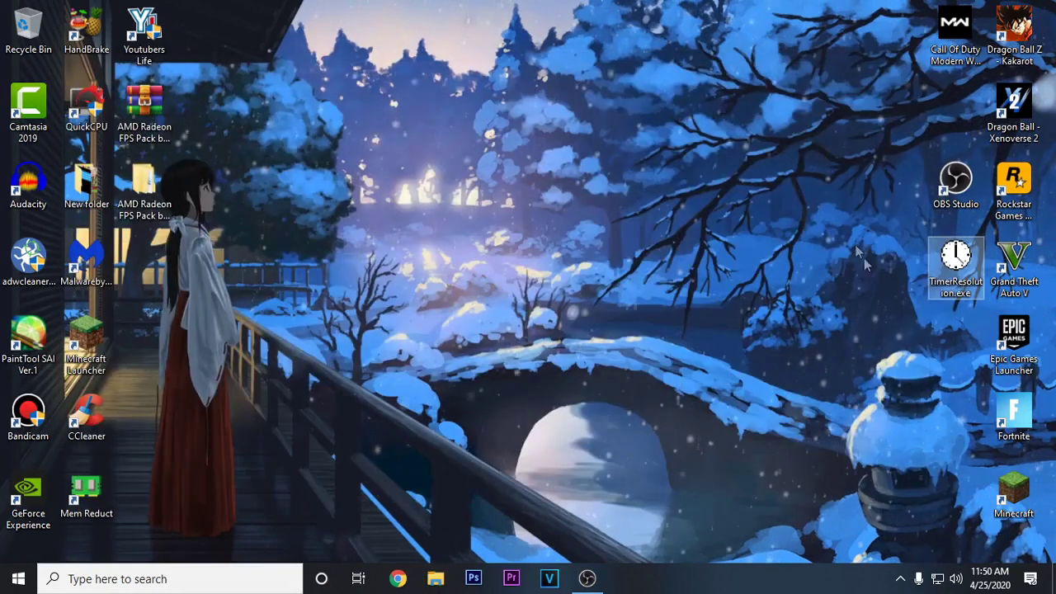
Run TimerResolution, set it to Maximum (0.499 ms), then close the window
double_click(961, 281)
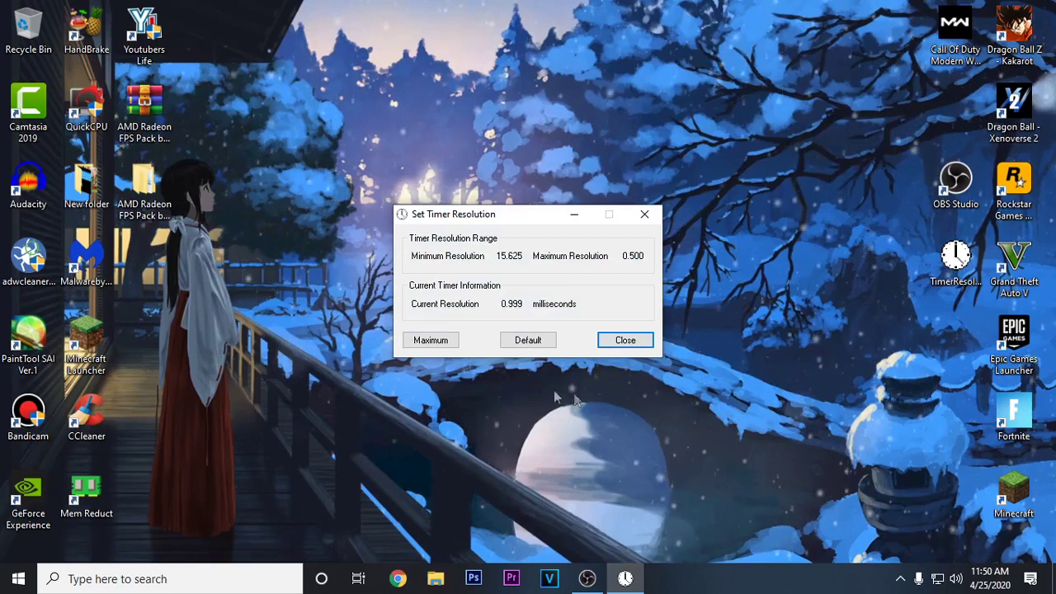
click(427, 343)
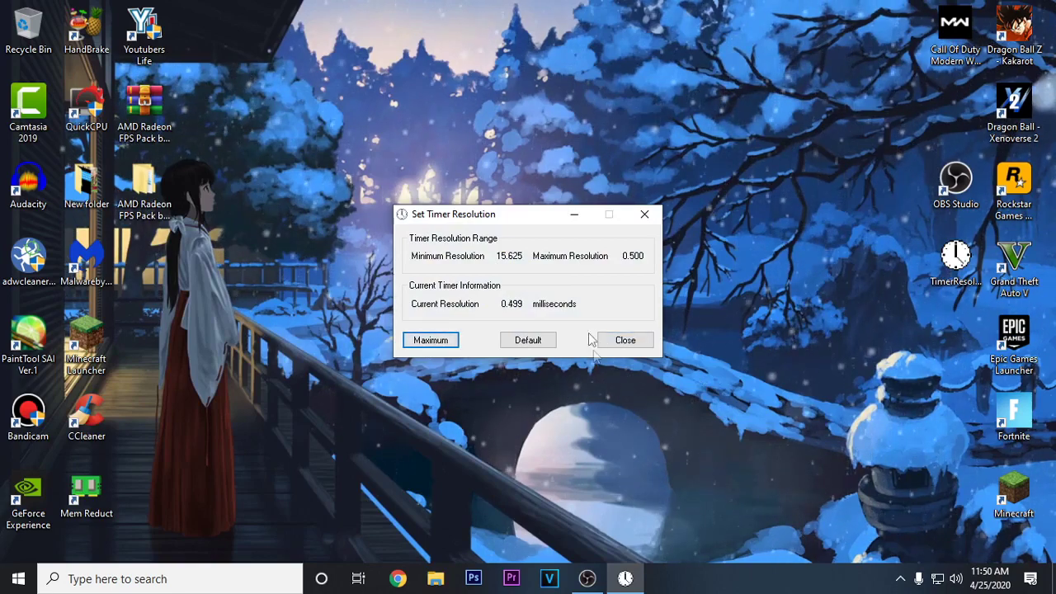
click(575, 214)
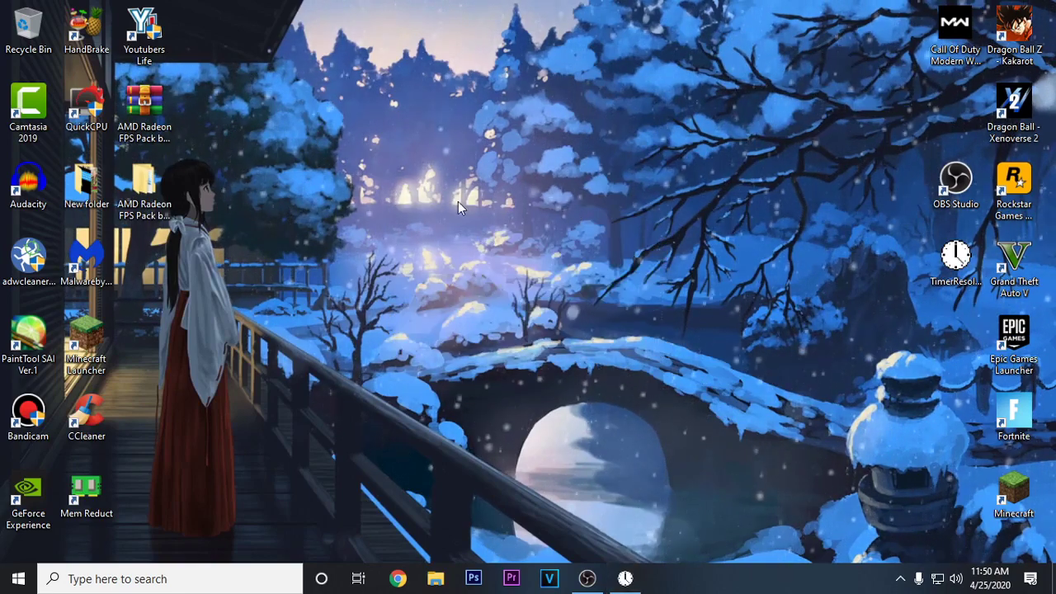
click(625, 578)
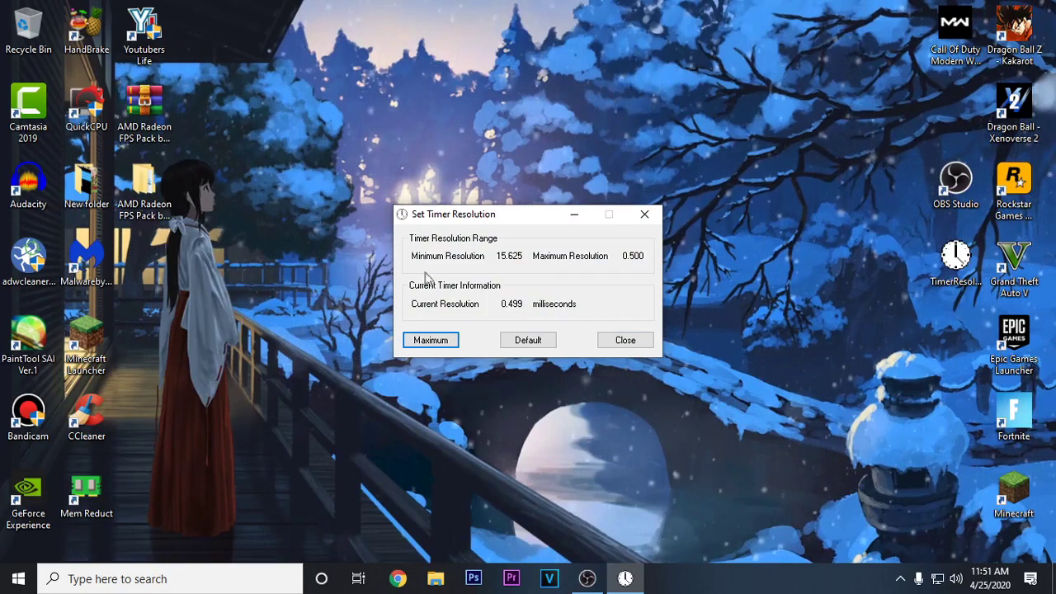
click(642, 213)
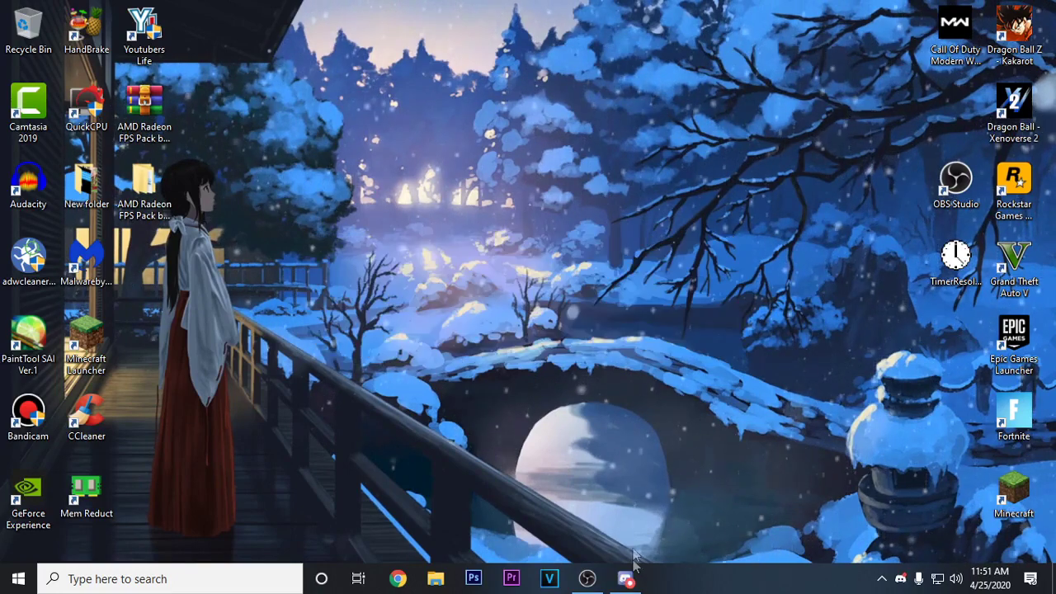
click(626, 579)
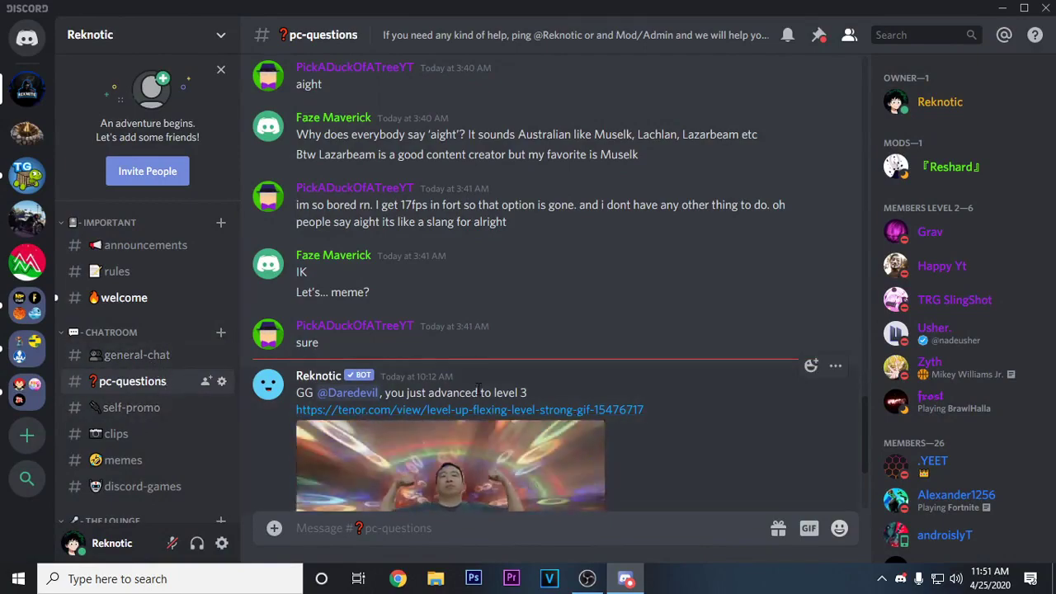
scroll(478, 390, up, 10)
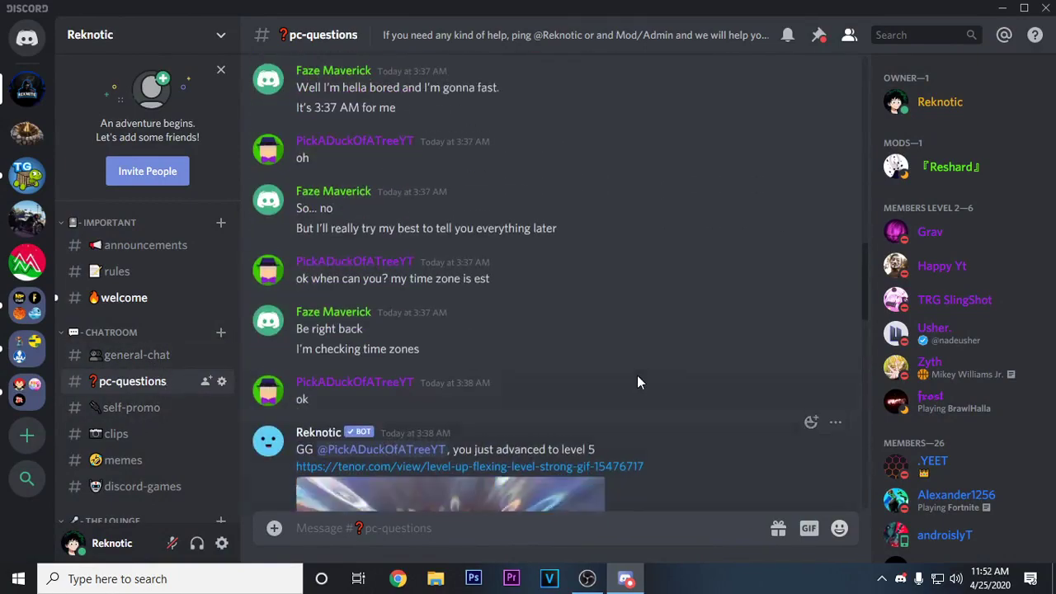
scroll(596, 382, up, 15)
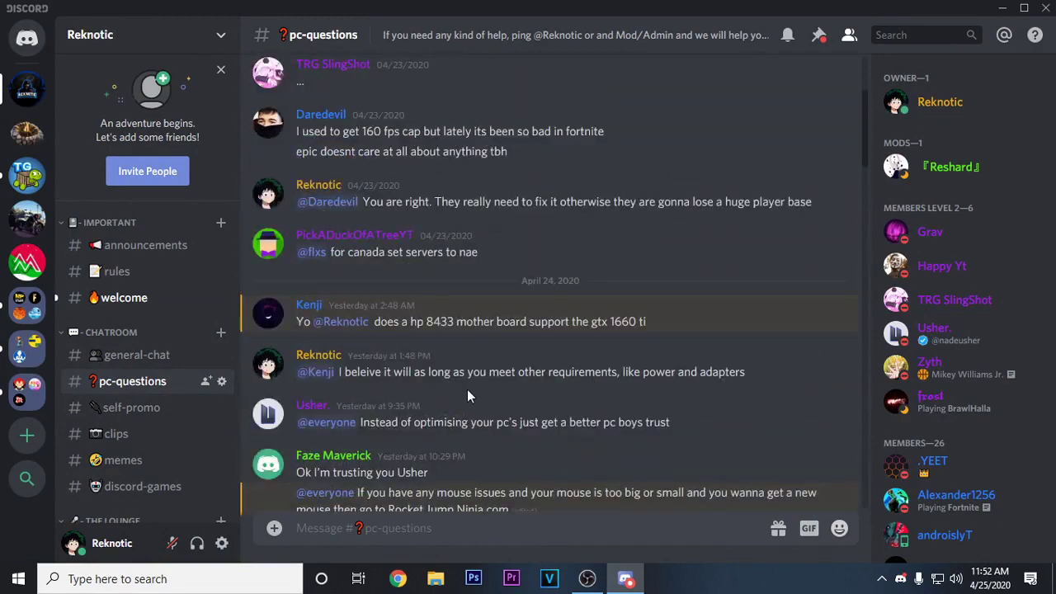
scroll(467, 397, up, 2)
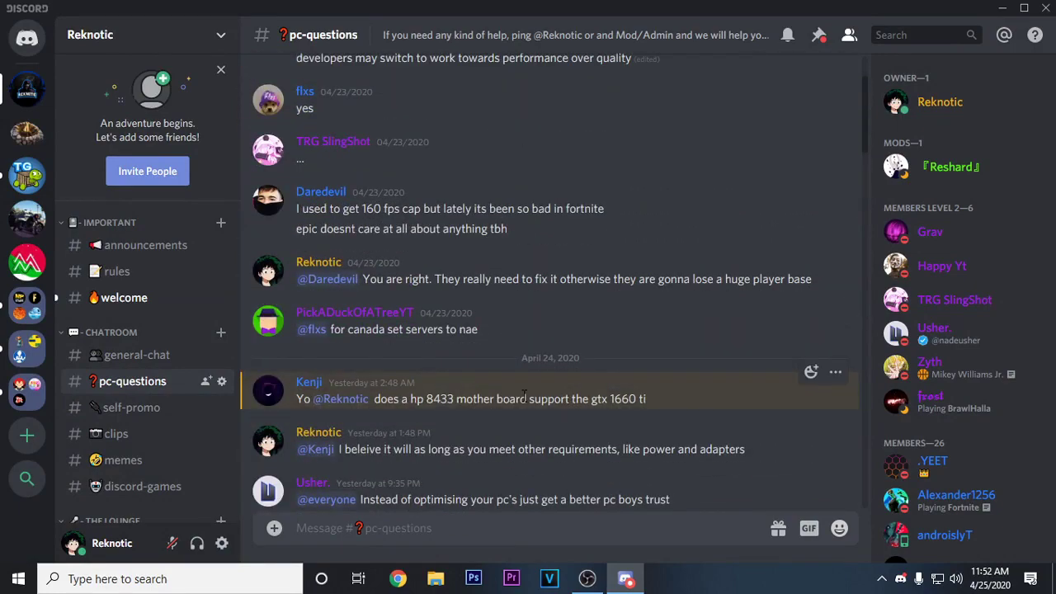
scroll(511, 397, up, 3)
scroll(495, 397, down, 6)
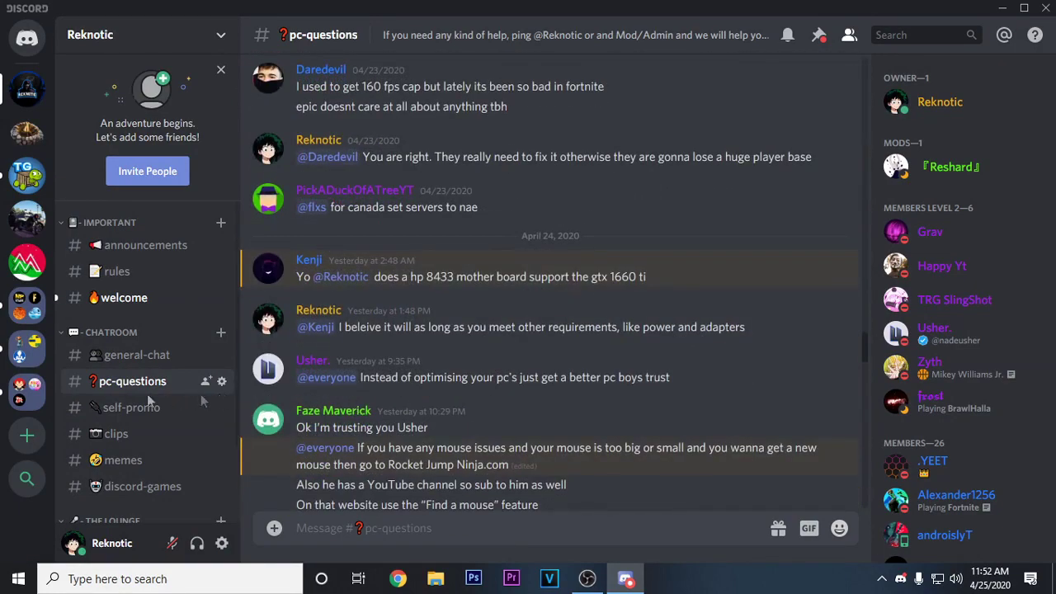
scroll(375, 411, down, 10)
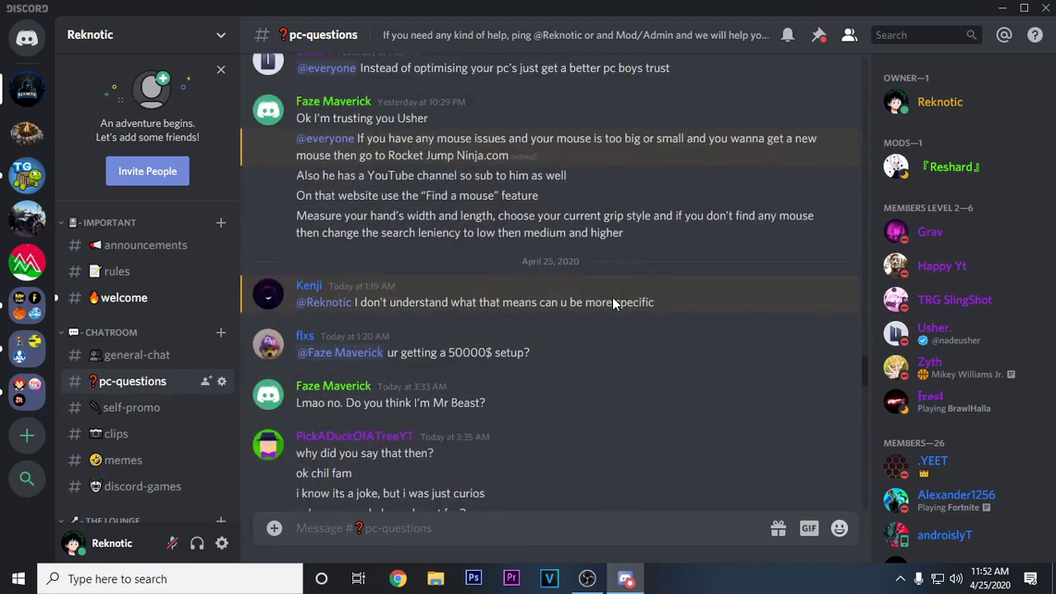
click(1047, 8)
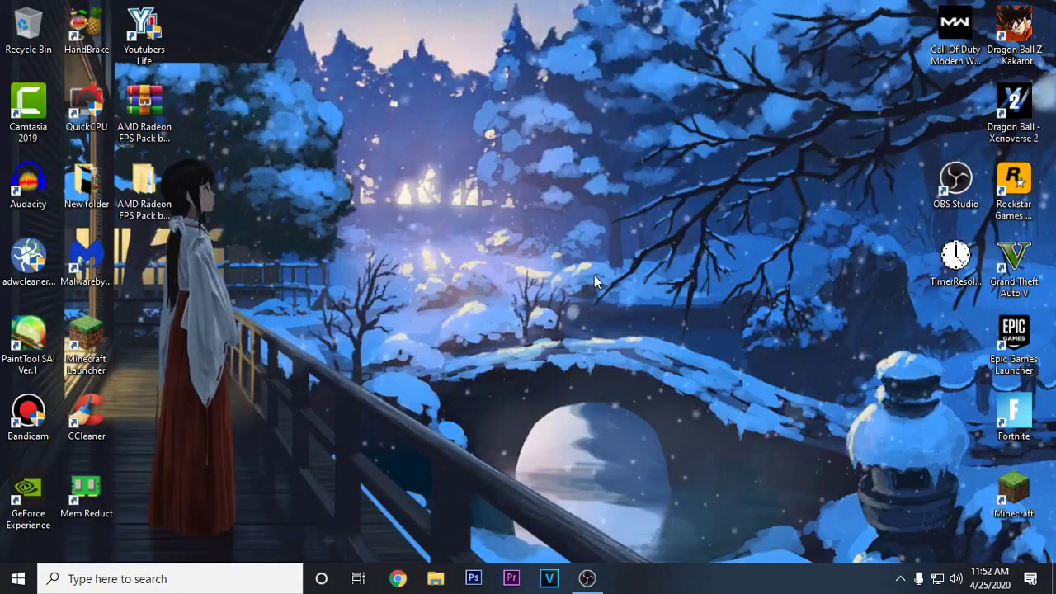